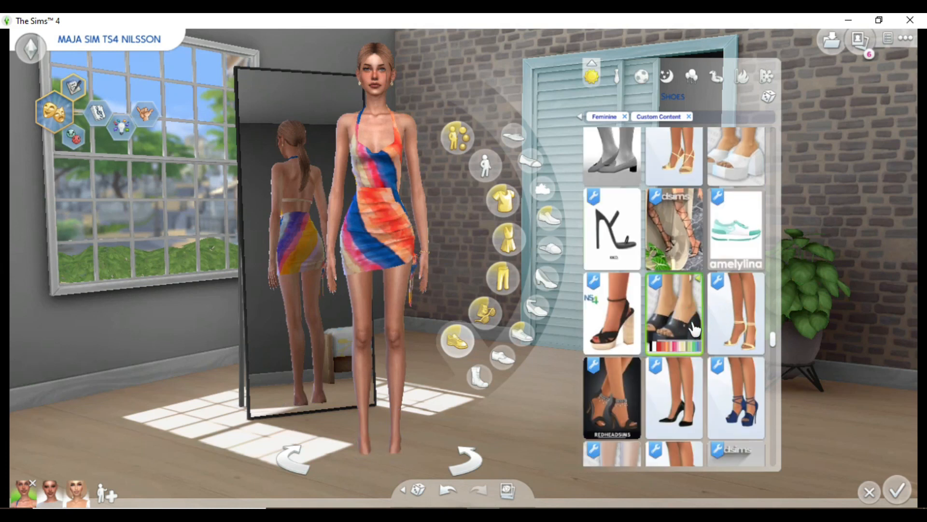
Dress the Sim in the white platform sandals from the feminine custom content shoes.
{"action": "scroll", "coordinate": [667, 318], "scroll_direction": "down", "scroll_amount": 2}
{"action": "left_click", "coordinate": [609, 347]}
{"action": "scroll", "coordinate": [613, 346], "scroll_direction": "down", "scroll_amount": 7}
{"action": "left_click", "coordinate": [722, 319]}
{"action": "scroll", "coordinate": [715, 343], "scroll_direction": "down", "scroll_amount": 2}
{"action": "left_click", "coordinate": [621, 314]}
{"action": "scroll", "coordinate": [642, 328], "scroll_direction": "down", "scroll_amount": 8}
{"action": "left_click", "coordinate": [685, 348]}
Dress the Sim in the short strappy full-body dress with bows, using the orange butterfly-print swatch.
{"action": "left_click", "coordinate": [508, 240]}
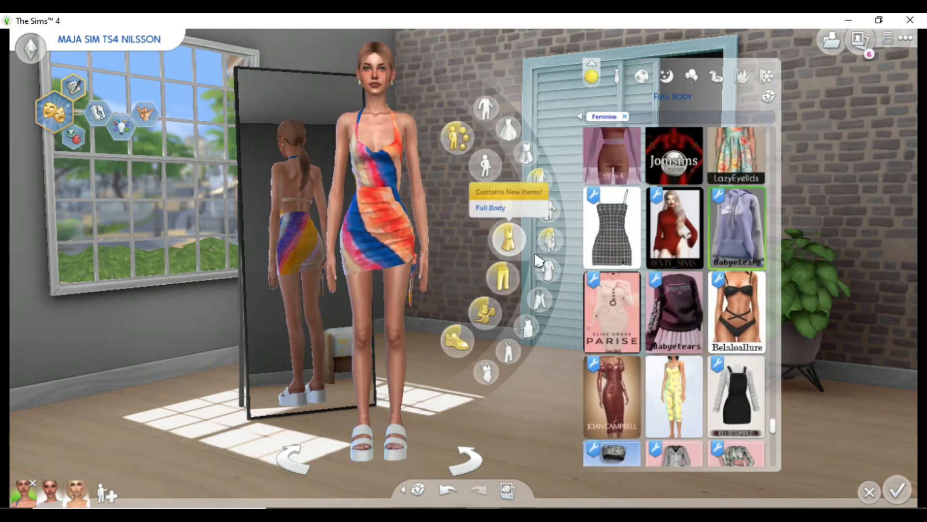
{"action": "scroll", "coordinate": [628, 222], "scroll_direction": "down", "scroll_amount": 4}
{"action": "left_click", "coordinate": [625, 218]}
{"action": "scroll", "coordinate": [628, 223], "scroll_direction": "down", "scroll_amount": 7}
{"action": "left_click", "coordinate": [699, 293]}
{"action": "scroll", "coordinate": [700, 295], "scroll_direction": "up", "scroll_amount": 8}
{"action": "left_click", "coordinate": [735, 286]}
{"action": "scroll", "coordinate": [715, 271], "scroll_direction": "up", "scroll_amount": 5}
{"action": "left_click", "coordinate": [656, 176]}
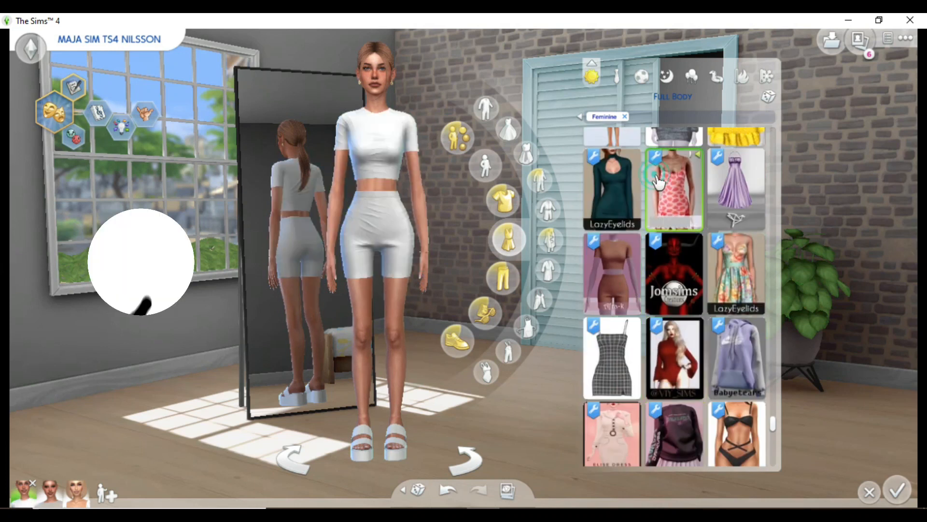
{"action": "left_click", "coordinate": [677, 221]}
{"action": "left_click", "coordinate": [682, 265]}
{"action": "left_click", "coordinate": [664, 279]}
{"action": "left_click", "coordinate": [677, 279]}
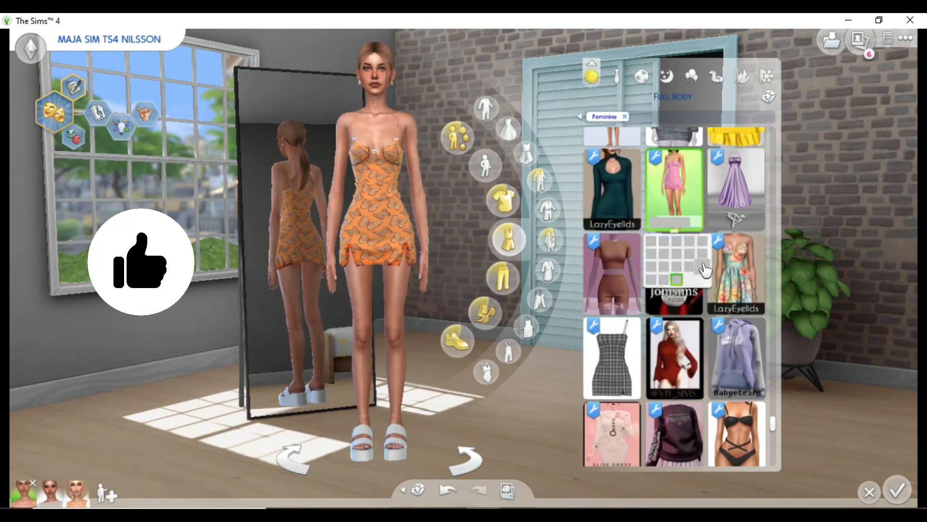
{"action": "scroll", "coordinate": [623, 251], "scroll_direction": "up", "scroll_amount": 8}
{"action": "left_click", "coordinate": [623, 251]}
{"action": "scroll", "coordinate": [623, 251], "scroll_direction": "down", "scroll_amount": 10}
{"action": "left_click", "coordinate": [448, 490]}
Give the Sim red drop earrings from the face accessories.
{"action": "left_click", "coordinate": [371, 72]}
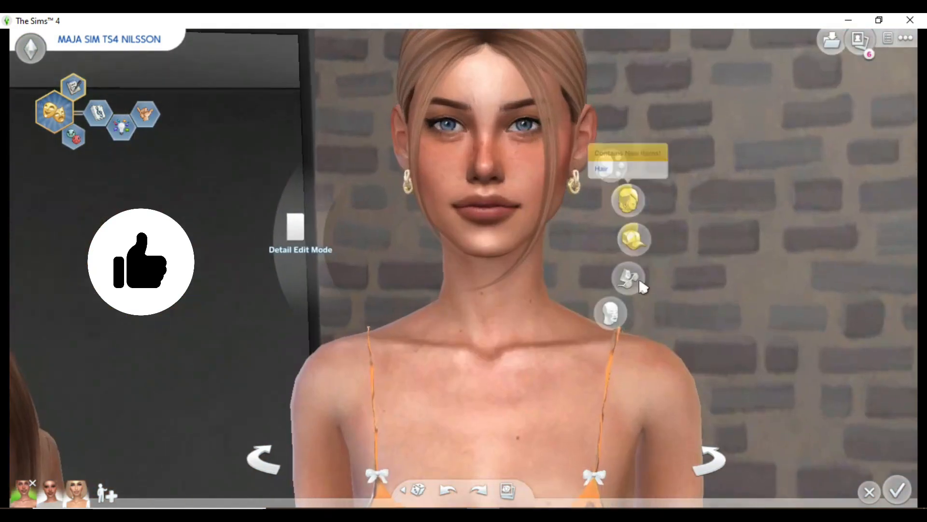
{"action": "left_click", "coordinate": [641, 284]}
{"action": "scroll", "coordinate": [724, 289], "scroll_direction": "down", "scroll_amount": 10}
{"action": "left_click", "coordinate": [720, 222]}
{"action": "scroll", "coordinate": [330, 279], "scroll_direction": "down", "scroll_amount": 5}
Try several pairs of dark custom content sunglasses on the Sim.
{"action": "left_click", "coordinate": [557, 292]}
{"action": "scroll", "coordinate": [735, 302], "scroll_direction": "down", "scroll_amount": 10}
{"action": "left_click", "coordinate": [662, 234]}
{"action": "scroll", "coordinate": [353, 257], "scroll_direction": "down", "scroll_amount": 5}
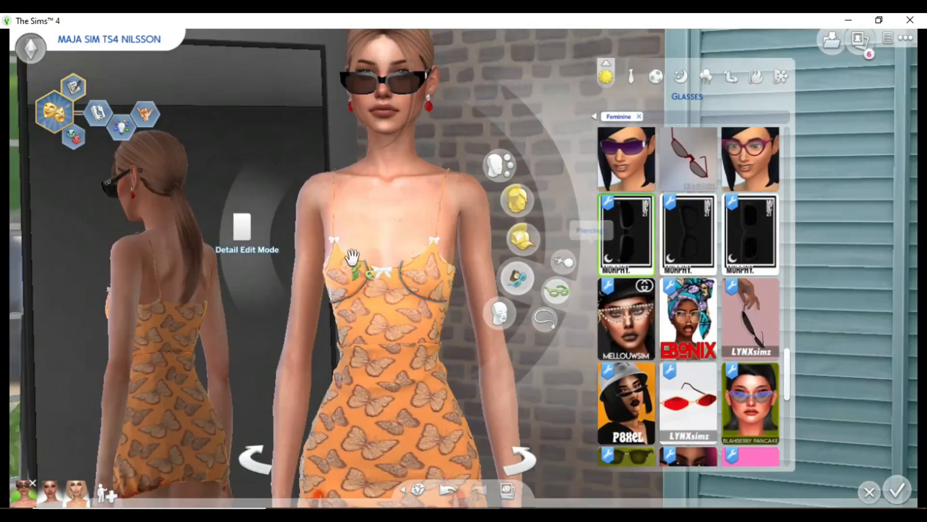
{"action": "scroll", "coordinate": [676, 290], "scroll_direction": "down", "scroll_amount": 10}
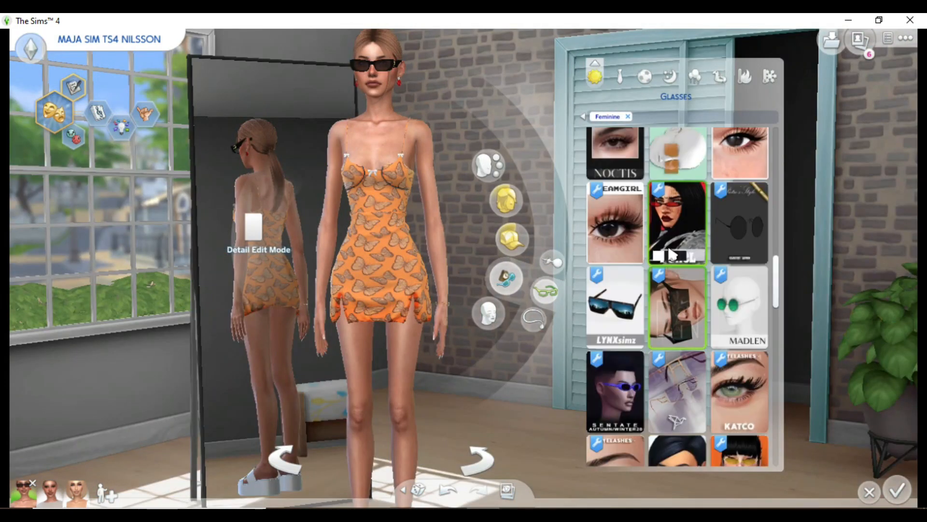
{"action": "left_click", "coordinate": [672, 255]}
{"action": "scroll", "coordinate": [676, 271], "scroll_direction": "up", "scroll_amount": 5}
{"action": "left_click", "coordinate": [552, 285]}
Try hats on the Sim, including the black-and-white spotted bucket hat.
{"action": "left_click", "coordinate": [512, 239]}
{"action": "scroll", "coordinate": [724, 300], "scroll_direction": "down", "scroll_amount": 10}
{"action": "left_click", "coordinate": [725, 300]}
{"action": "scroll", "coordinate": [724, 300], "scroll_direction": "down", "scroll_amount": 4}
{"action": "left_click", "coordinate": [686, 333]}
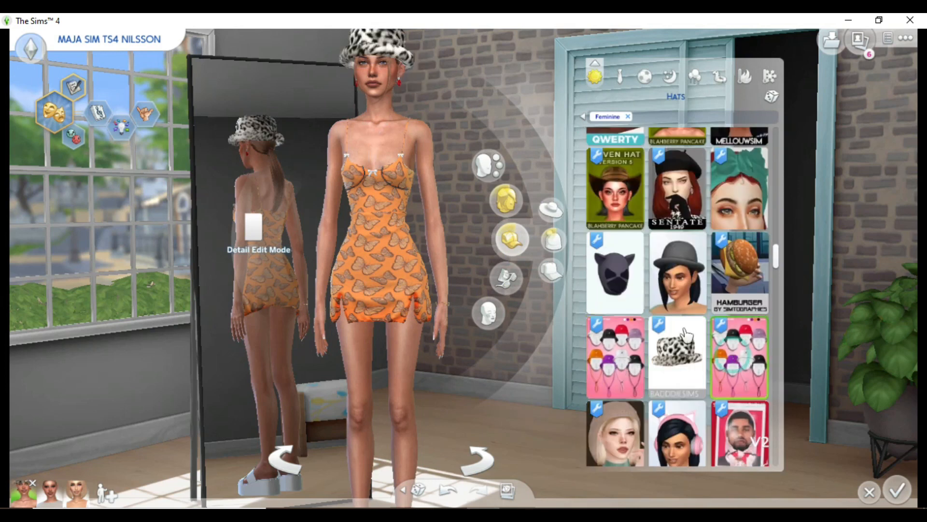
{"action": "scroll", "coordinate": [686, 333], "scroll_direction": "down", "scroll_amount": 10}
{"action": "left_click", "coordinate": [628, 314]}
{"action": "scroll", "coordinate": [627, 314], "scroll_direction": "down", "scroll_amount": 3}
{"action": "left_click", "coordinate": [737, 402]}
{"action": "left_click", "coordinate": [642, 384]}
{"action": "left_click", "coordinate": [642, 384]}
{"action": "left_click", "coordinate": [379, 241]}
{"action": "left_click", "coordinate": [503, 278]}
{"action": "left_click", "coordinate": [580, 116]}
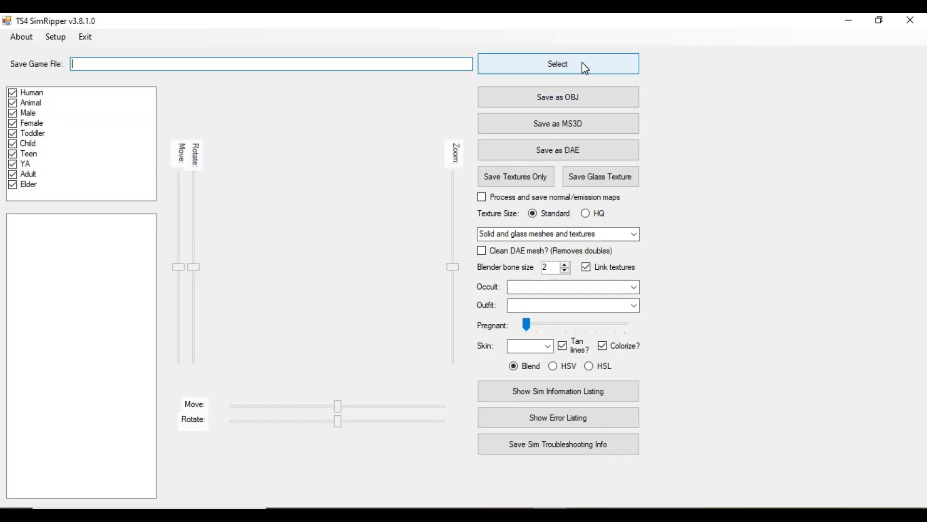
Switch to TS4 SimRipper and load the game save file Slot_00000002.save.
{"action": "left_click", "coordinate": [582, 62]}
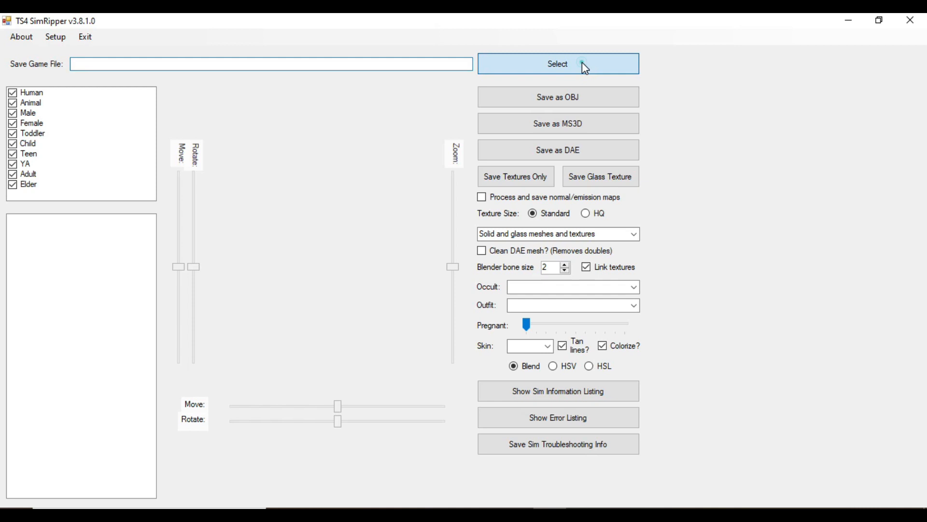
{"action": "left_click", "coordinate": [223, 142]}
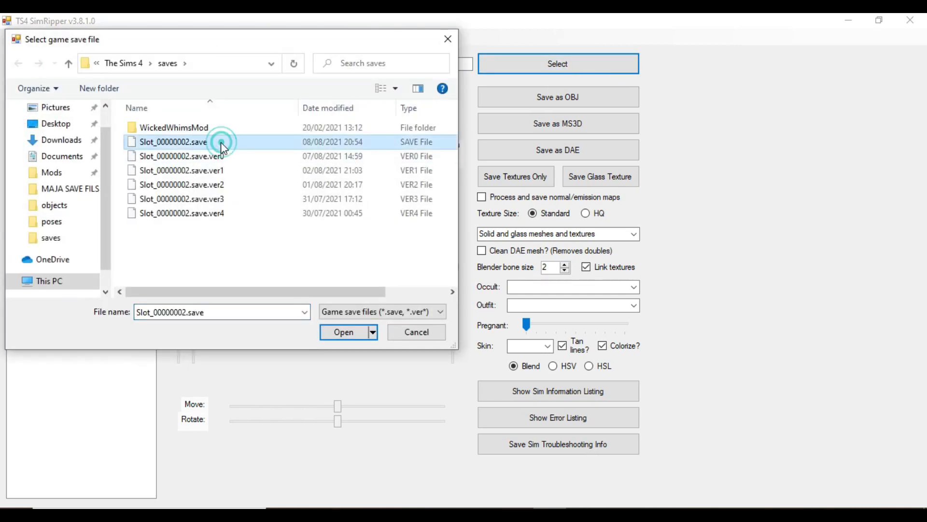
{"action": "left_click", "coordinate": [344, 332]}
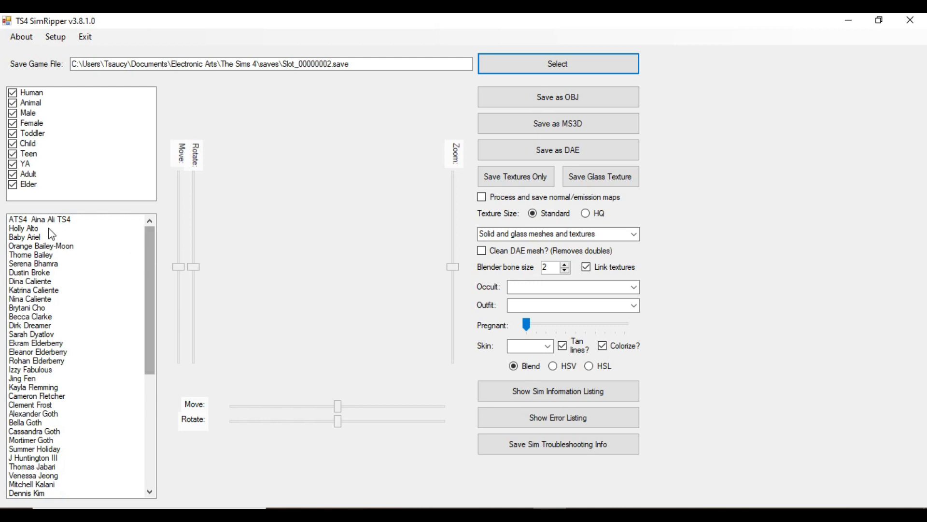
Export the Sim MAJA SIM TS4 NILSSON as a DAE file named "Rest halter top maja nilson" in the MAJA SAVE FILS folder.
{"action": "left_click_drag", "start_coordinate": [156, 267], "coordinate": [156, 376]}
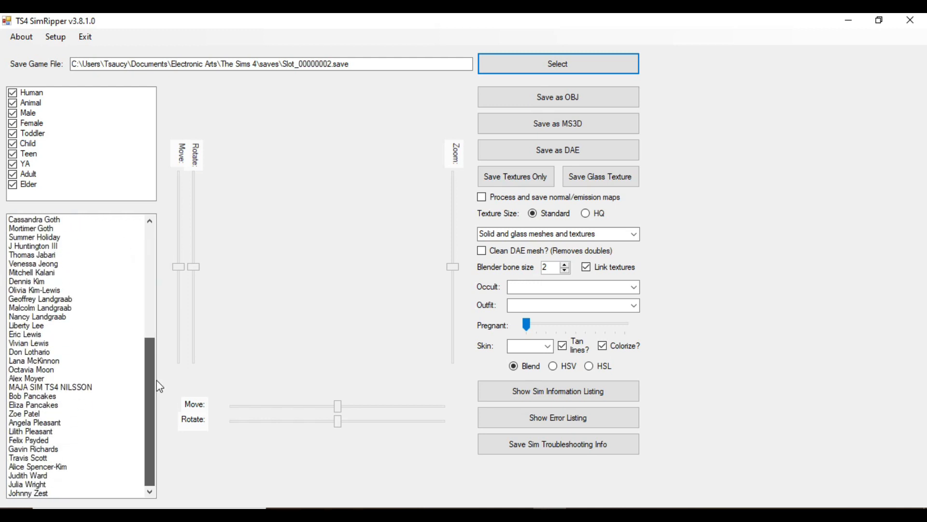
{"action": "left_click", "coordinate": [78, 389]}
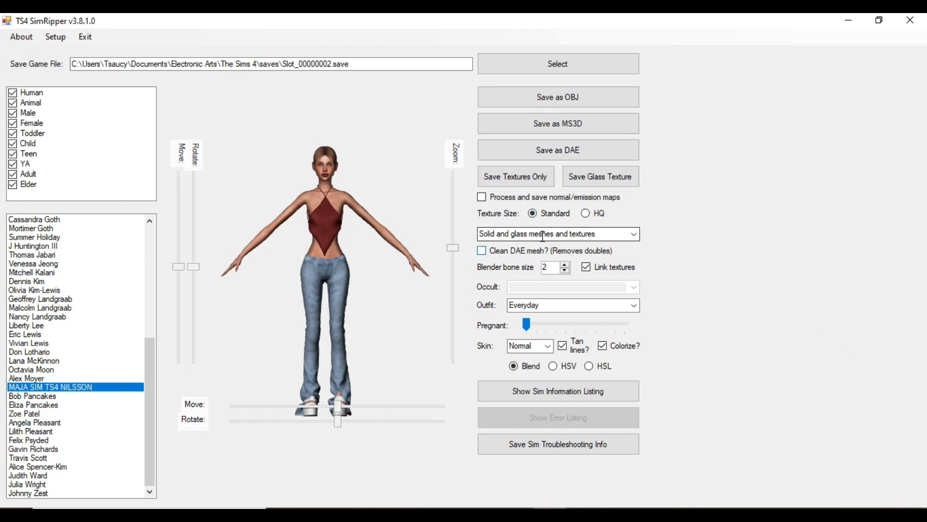
{"action": "left_click", "coordinate": [556, 153]}
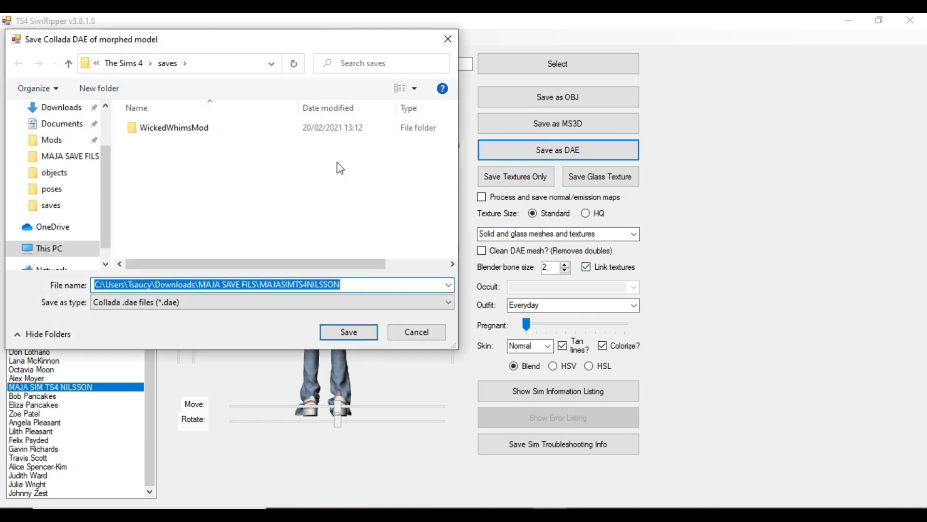
{"action": "left_click", "coordinate": [74, 157]}
{"action": "double_click", "coordinate": [184, 286]}
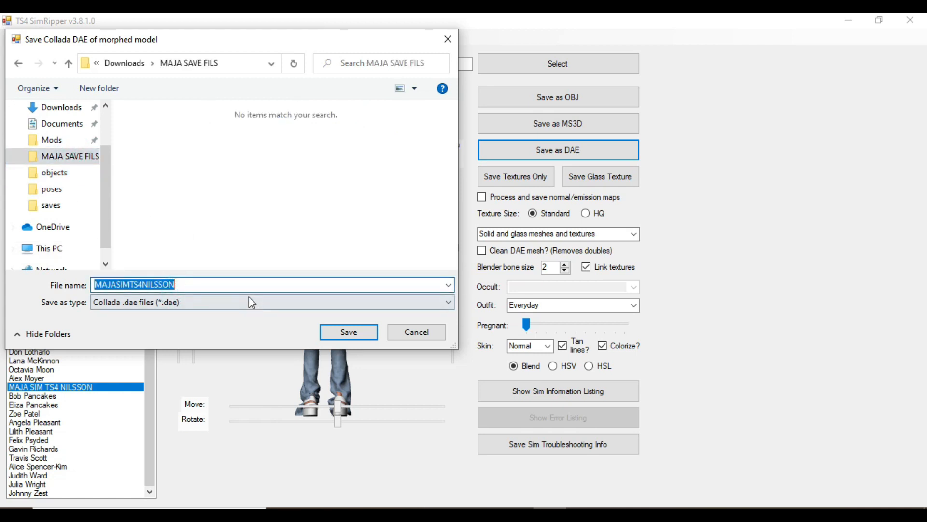
{"action": "type", "text": "Rest halter top maja nilson"}
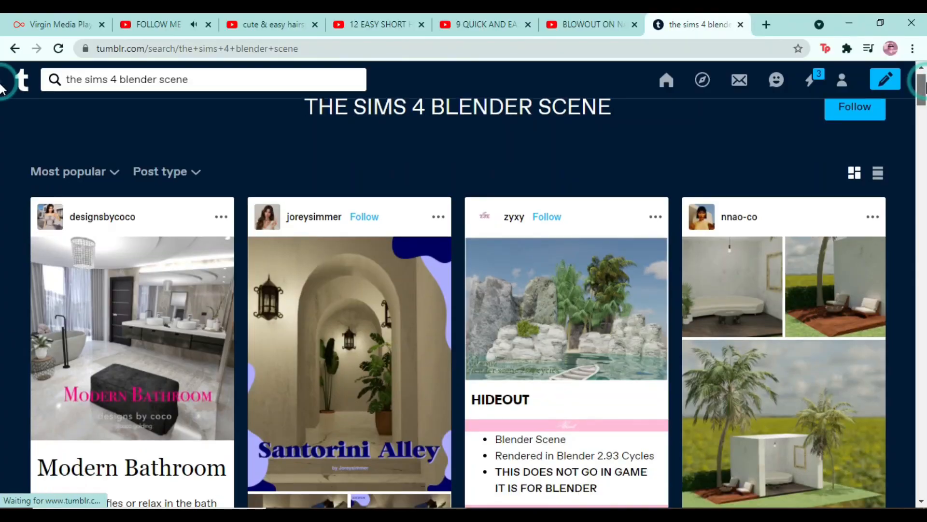
Switch to the browser and look through the Tumblr results for "the sims 4 blender scene", checking creators' pages for downloadable scenes.
{"action": "left_click_drag", "start_coordinate": [923, 82], "coordinate": [922, 337]}
{"action": "right_click", "coordinate": [918, 281]}
{"action": "scroll", "coordinate": [902, 392], "scroll_direction": "down", "scroll_amount": 10}
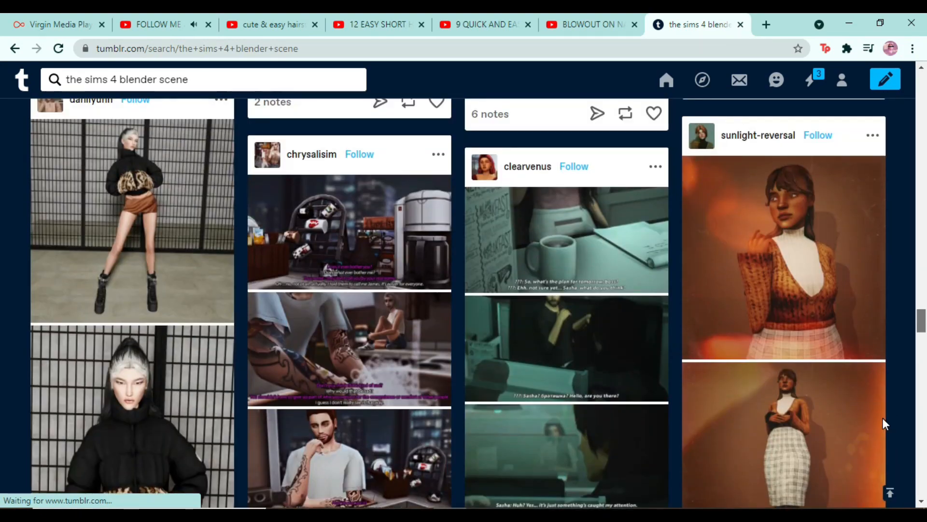
{"action": "left_click_drag", "start_coordinate": [883, 419], "coordinate": [882, 436]}
{"action": "middle_click", "coordinate": [134, 235]}
{"action": "scroll", "coordinate": [738, 250], "scroll_direction": "down", "scroll_amount": 4}
{"action": "left_click_drag", "start_coordinate": [920, 352], "coordinate": [920, 127]}
{"action": "left_click", "coordinate": [294, 375]}
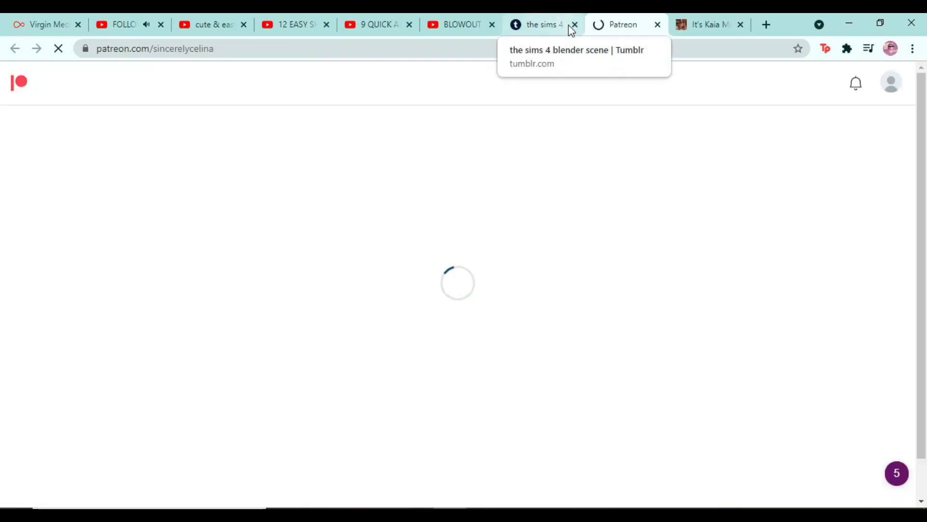
{"action": "left_click", "coordinate": [658, 24]}
{"action": "scroll", "coordinate": [585, 178], "scroll_direction": "down", "scroll_amount": 5}
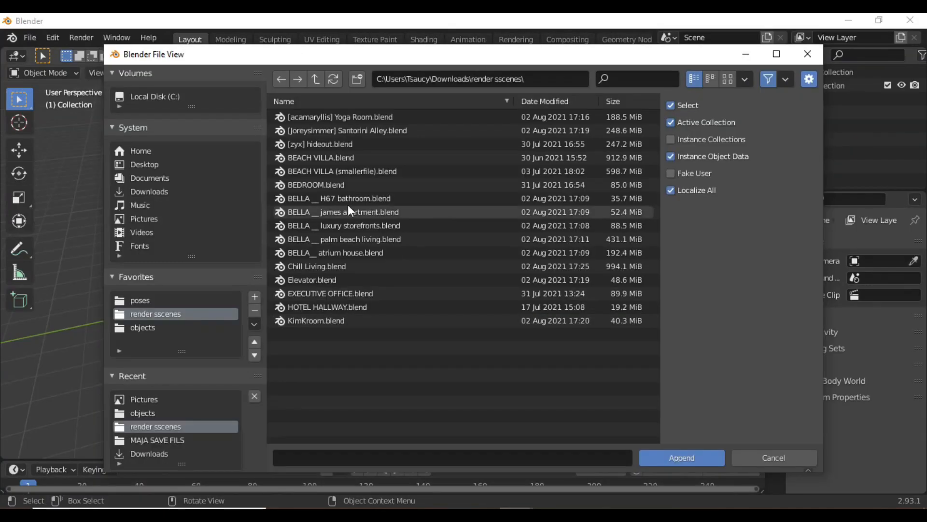
In Blender, append every object from the Object folder of [Joreysimmer] Santorini Alley.blend, from the Banana Plant through Sun.
{"action": "double_click", "coordinate": [370, 127]}
{"action": "double_click", "coordinate": [302, 226]}
{"action": "left_click", "coordinate": [329, 116]}
{"action": "scroll", "coordinate": [657, 153], "scroll_direction": "down", "scroll_amount": 5}
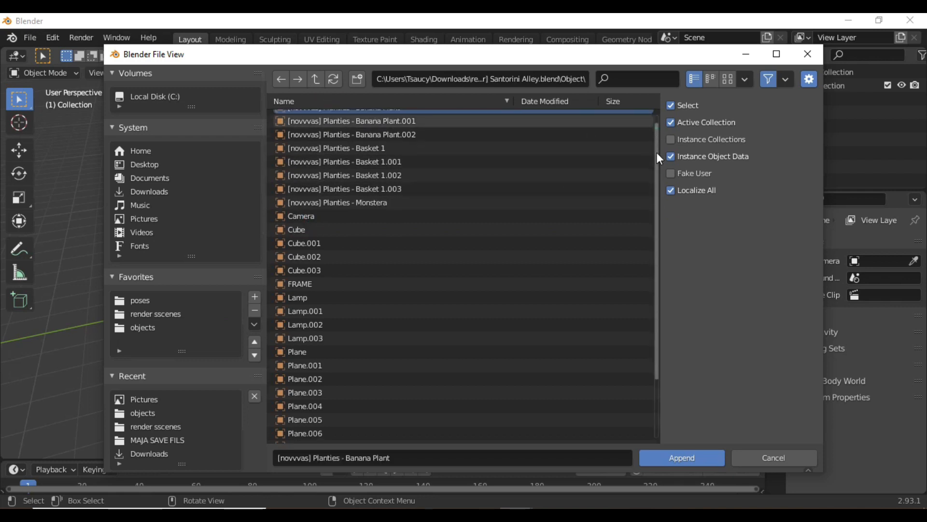
{"action": "left_click", "coordinate": [308, 435]}
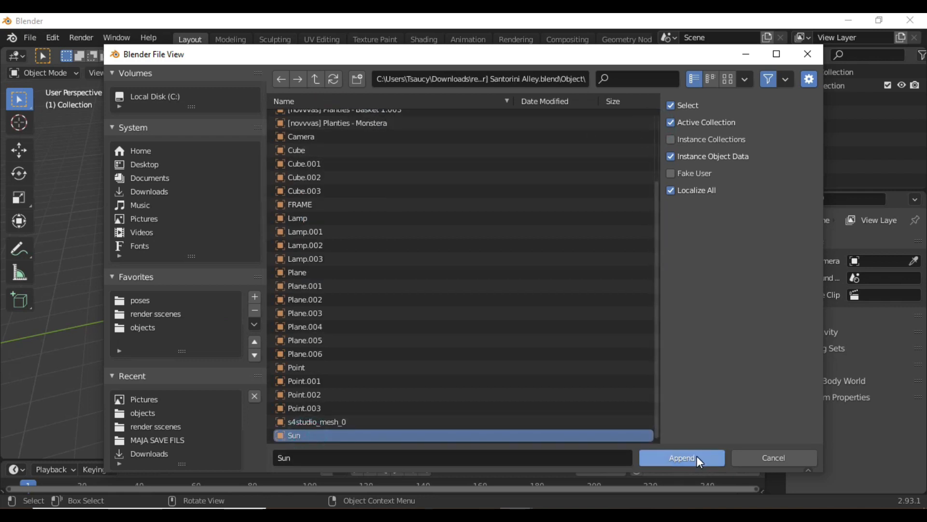
{"action": "scroll", "coordinate": [659, 209], "scroll_direction": "up", "scroll_amount": 5}
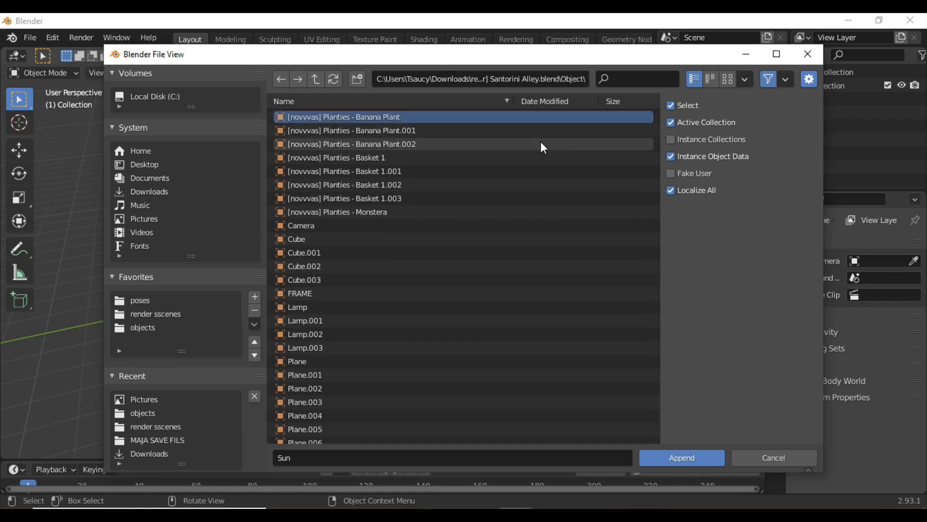
{"action": "left_click", "coordinate": [378, 129], "text": "shift"}
{"action": "left_click", "coordinate": [370, 143], "text": "shift"}
{"action": "left_click", "coordinate": [360, 198], "text": "shift"}
{"action": "left_click", "coordinate": [358, 213], "text": "shift"}
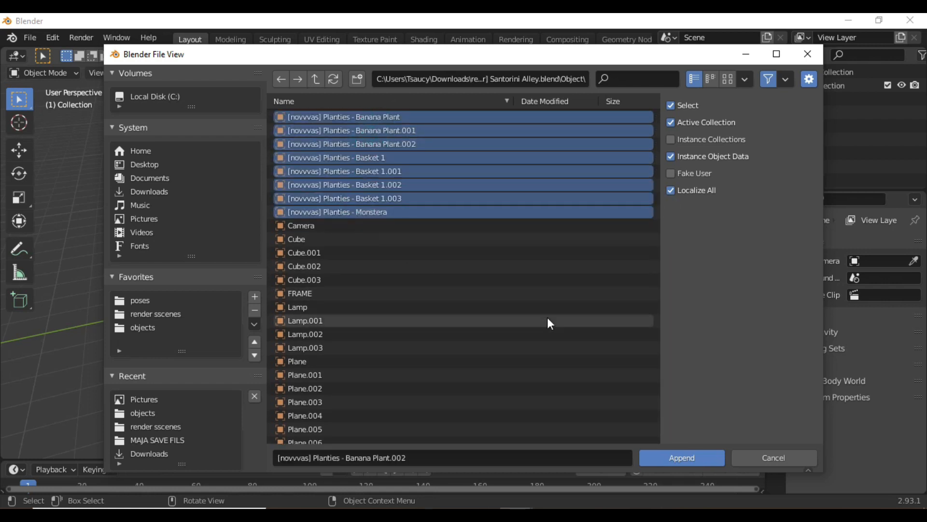
{"action": "left_click_drag", "start_coordinate": [657, 137], "coordinate": [627, 352]}
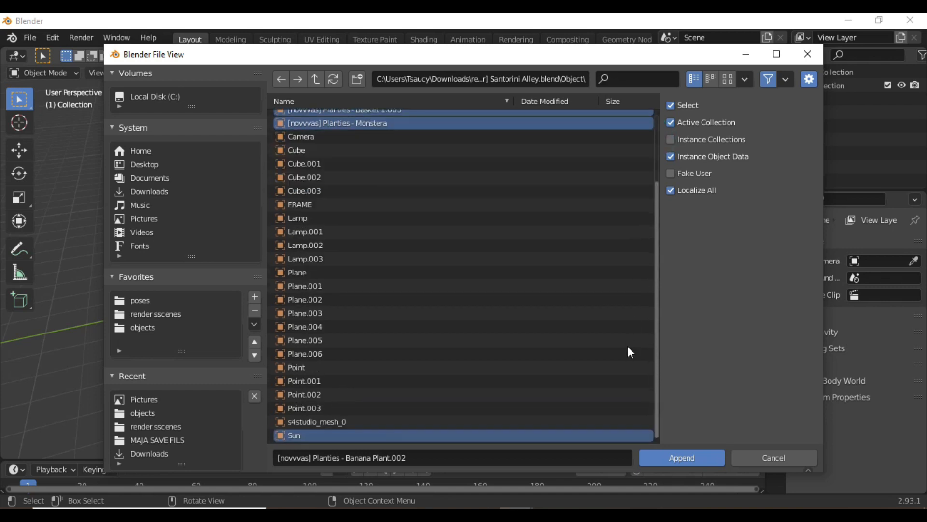
{"action": "left_click", "coordinate": [337, 421], "text": "shift"}
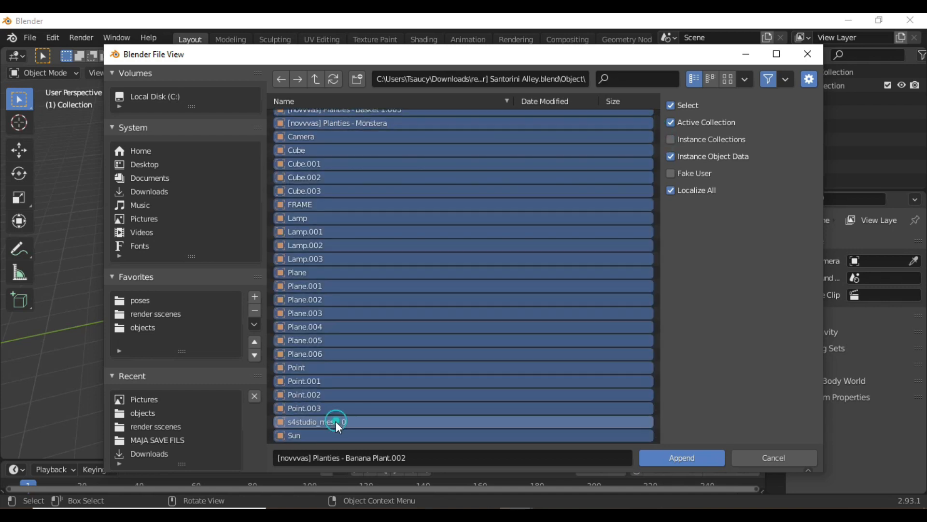
{"action": "left_click", "coordinate": [668, 457]}
Inspect the appended alley scene, then switch to the Shading workspace and set the shader editor to World nodes.
{"action": "scroll", "coordinate": [427, 248], "scroll_direction": "up", "scroll_amount": 5}
{"action": "middle_click_drag", "start_coordinate": [369, 251], "coordinate": [601, 239]}
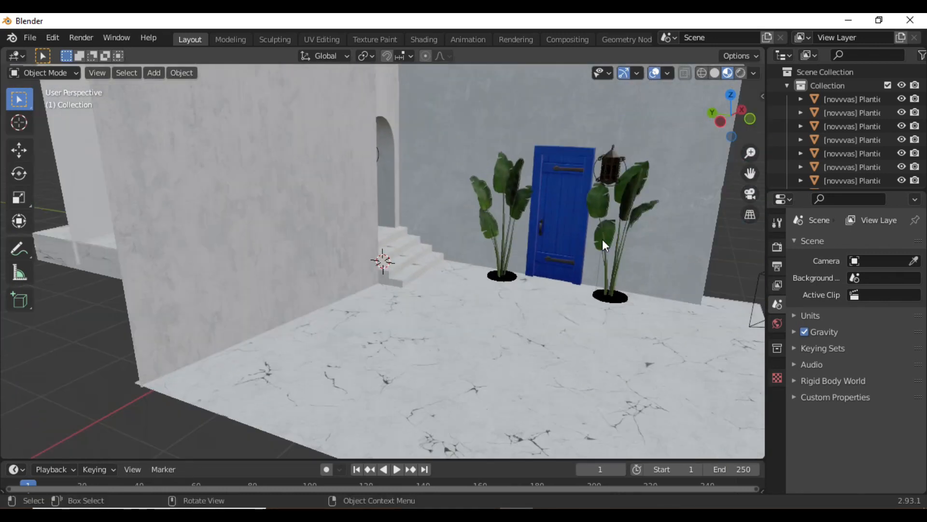
{"action": "middle_click_drag", "start_coordinate": [526, 251], "coordinate": [432, 236]}
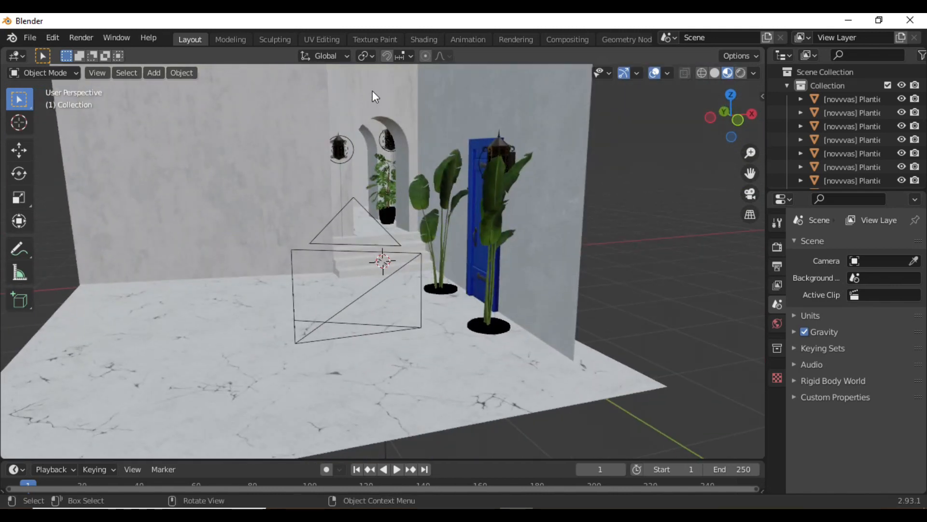
{"action": "left_click", "coordinate": [423, 39]}
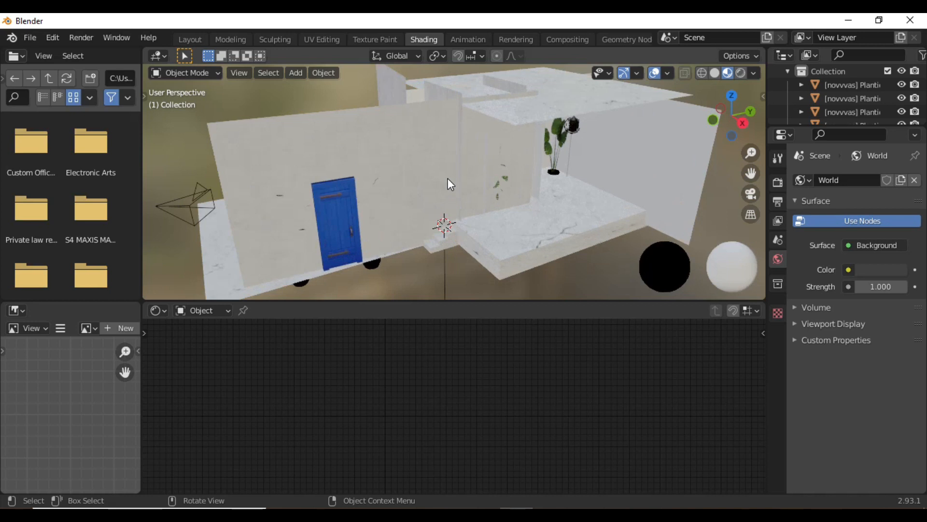
{"action": "left_click", "coordinate": [206, 311]}
{"action": "left_click", "coordinate": [205, 342]}
{"action": "scroll", "coordinate": [382, 363], "scroll_direction": "up", "scroll_amount": 1}
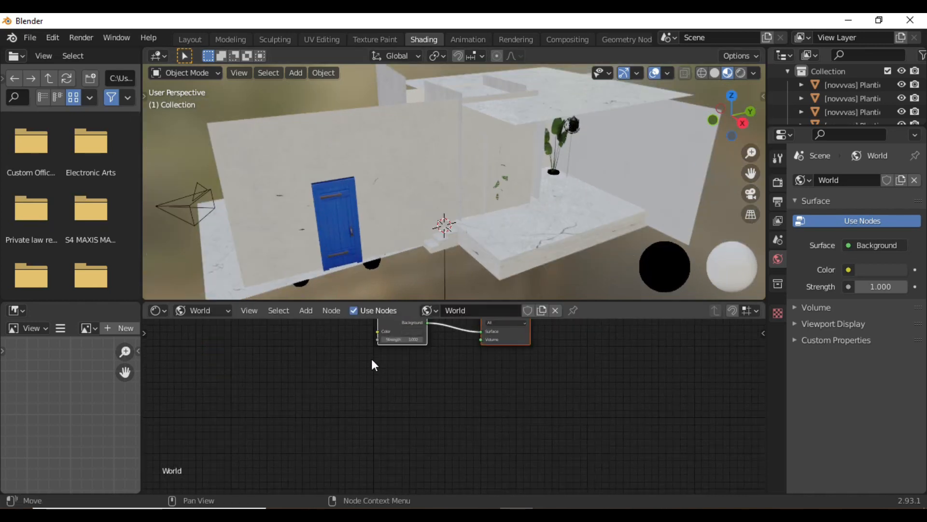
{"action": "middle_click_drag", "start_coordinate": [373, 362], "coordinate": [369, 405]}
Add an Environment Texture node beside the Background node in the World shader.
{"action": "left_click", "coordinate": [307, 311]}
{"action": "left_click", "coordinate": [320, 343]}
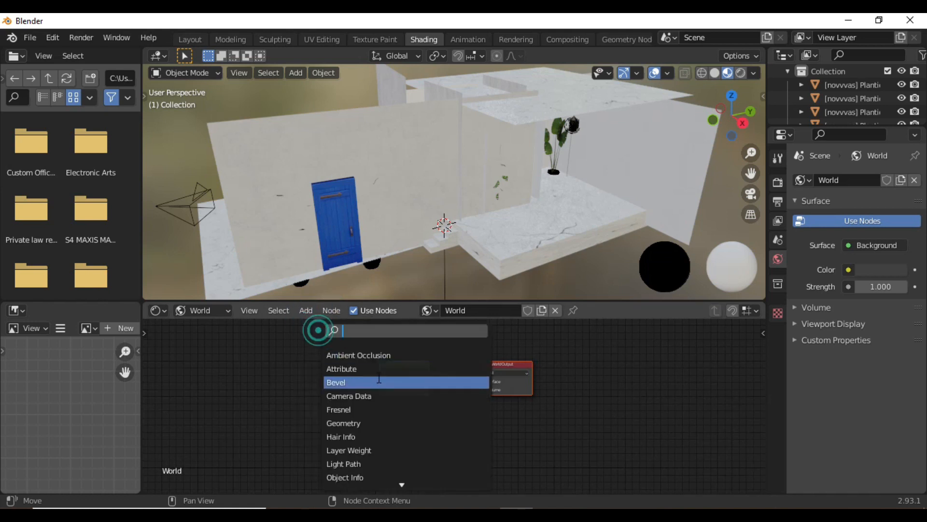
{"action": "type", "text": "envi"}
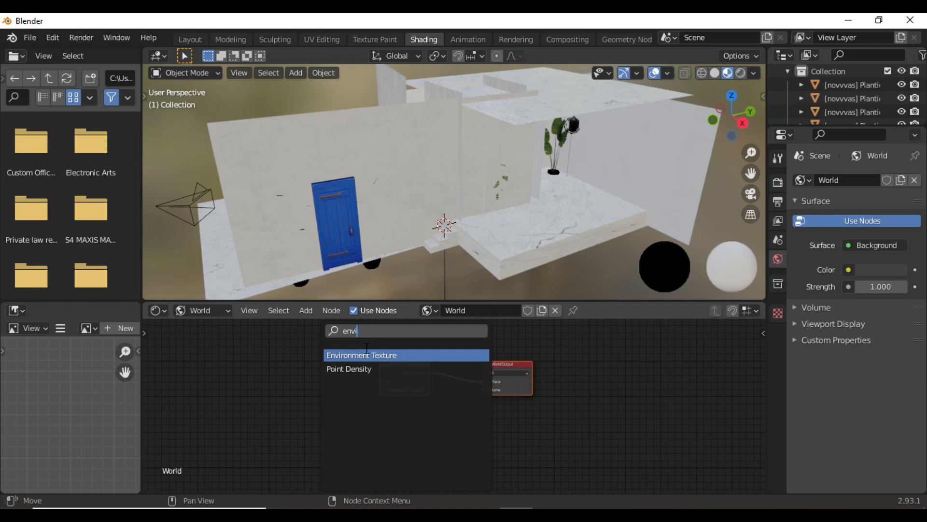
{"action": "key", "text": "Return"}
{"action": "left_click", "coordinate": [313, 379]}
{"action": "scroll", "coordinate": [313, 379], "scroll_direction": "up", "scroll_amount": 4}
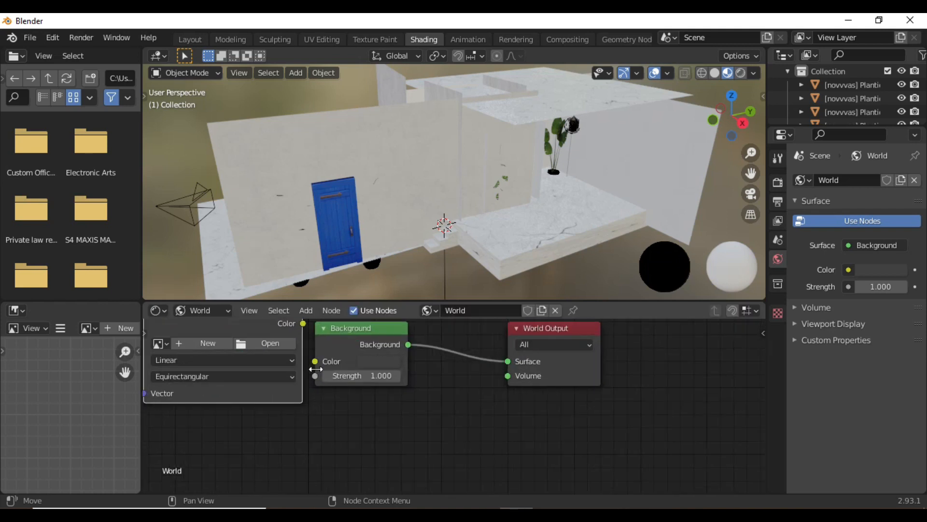
Connect the Environment Texture's Color output to the Background node's Color input.
{"action": "mouse_move", "coordinate": [304, 323]}
{"action": "left_mouse_down"}
{"action": "mouse_move", "coordinate": [317, 370]}
{"action": "mouse_move", "coordinate": [302, 326]}
{"action": "left_mouse_up"}
{"action": "scroll", "coordinate": [282, 373], "scroll_direction": "down", "scroll_amount": 3}
{"action": "middle_click_drag", "start_coordinate": [255, 375], "coordinate": [314, 420]}
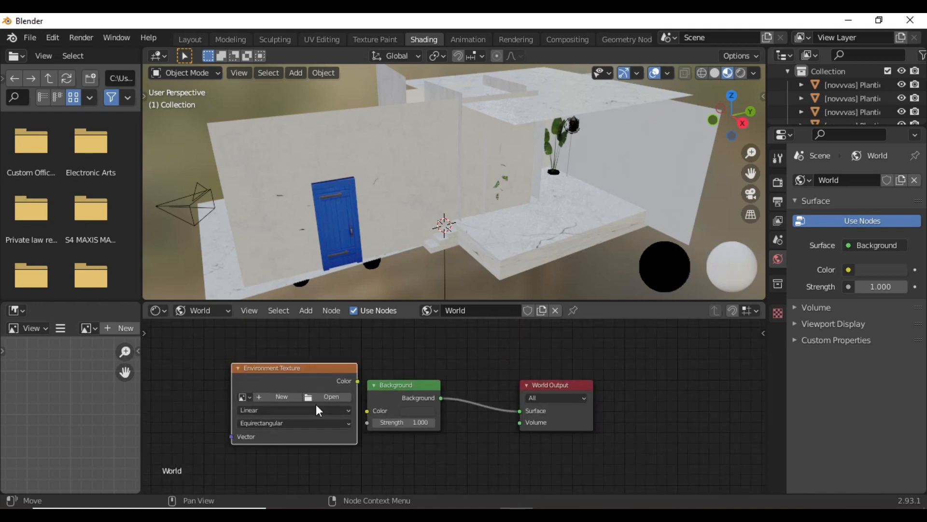
{"action": "left_click_drag", "start_coordinate": [344, 372], "coordinate": [370, 413]}
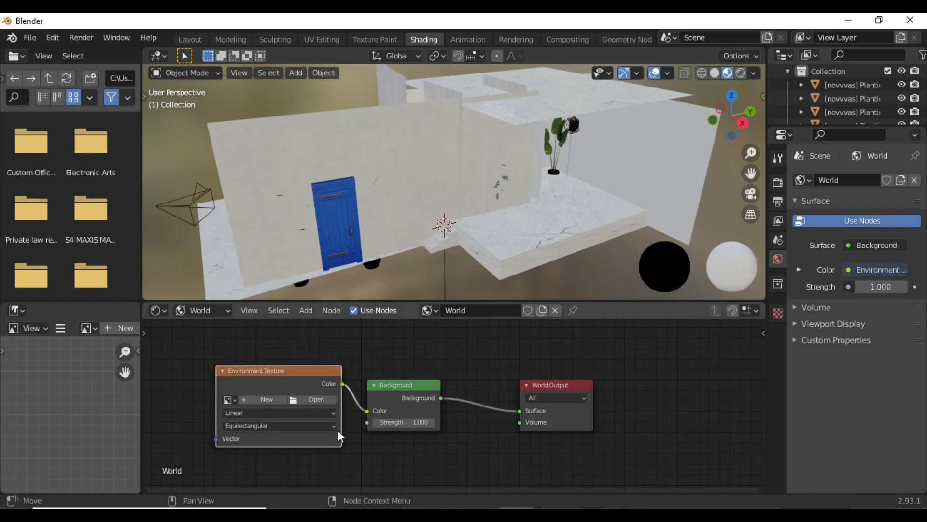
Load the beach HDRI image from the Downloads folder into the Environment Texture node.
{"action": "left_click", "coordinate": [319, 399]}
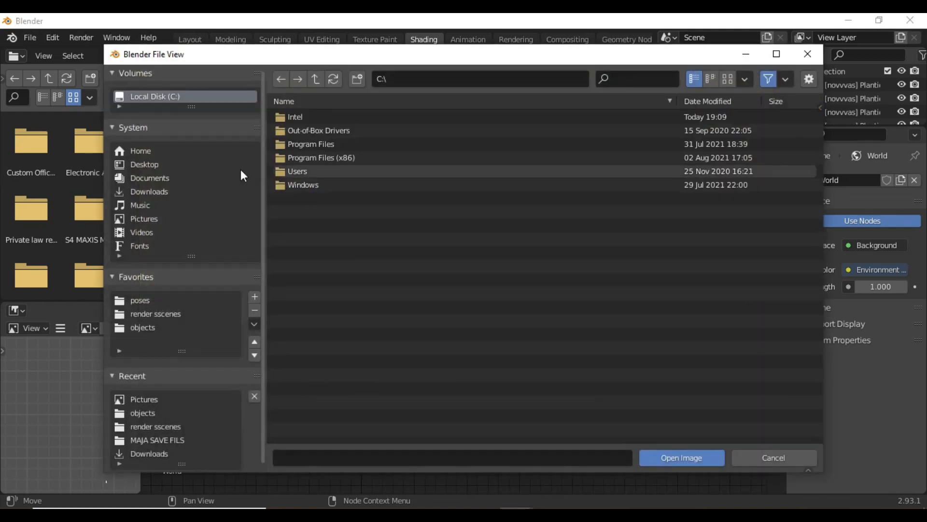
{"action": "left_click", "coordinate": [143, 191]}
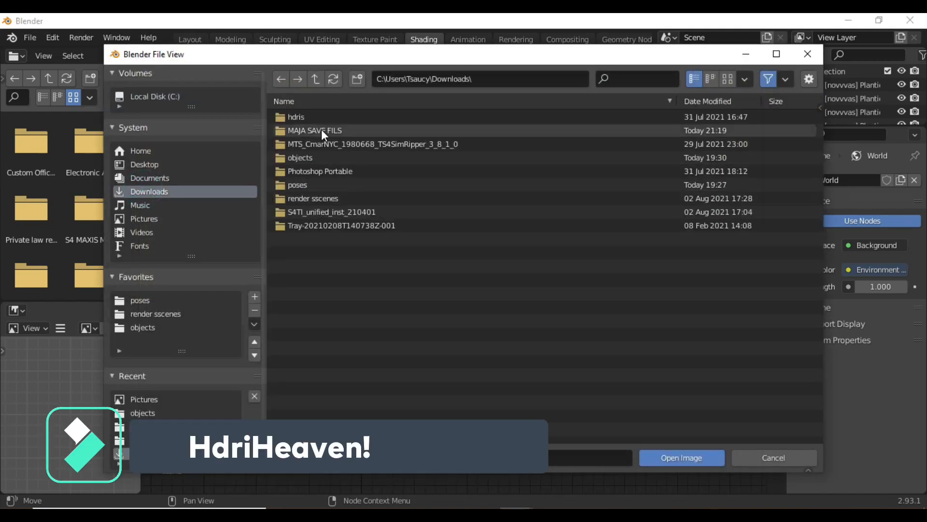
{"action": "left_click", "coordinate": [317, 199]}
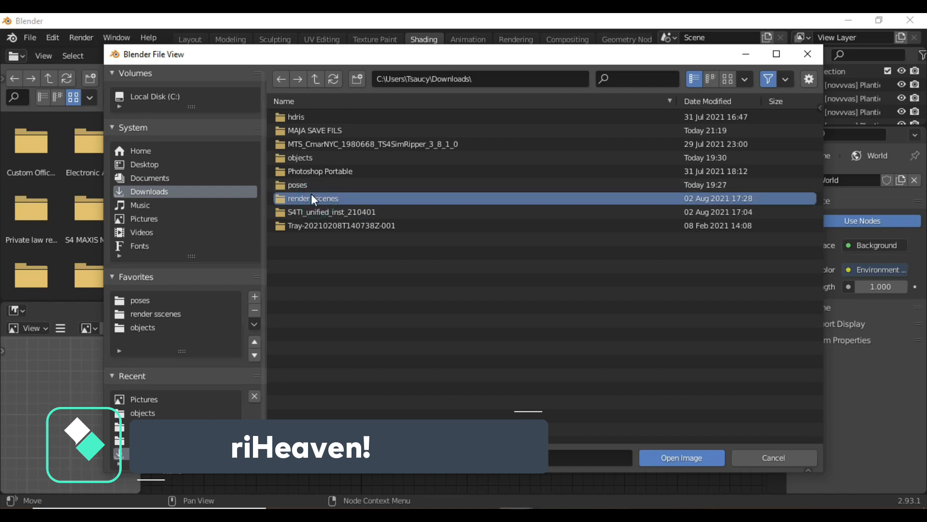
{"action": "double_click", "coordinate": [311, 196]}
{"action": "left_click", "coordinate": [310, 117]}
{"action": "left_click", "coordinate": [681, 458]}
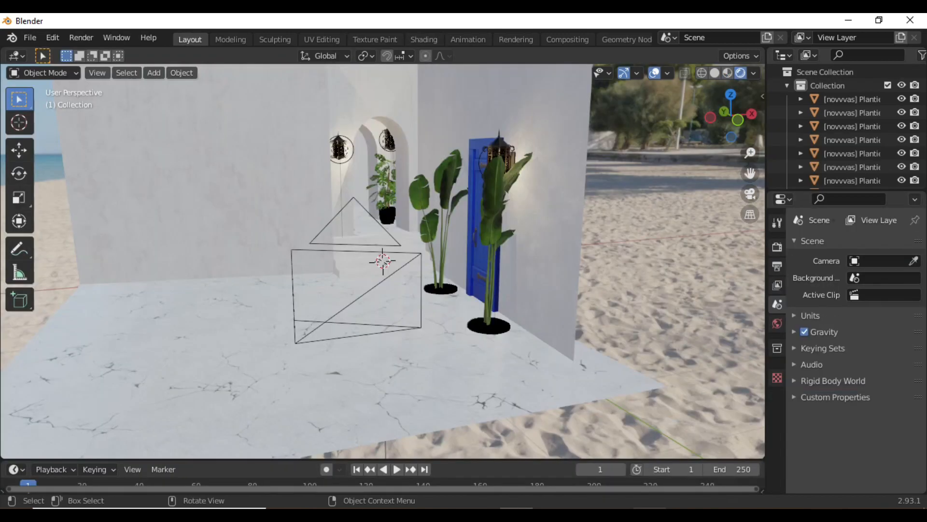
{"action": "scroll", "coordinate": [497, 326], "scroll_direction": "down", "scroll_amount": 5}
{"action": "scroll", "coordinate": [487, 300], "scroll_direction": "up", "scroll_amount": 6}
{"action": "middle_click_drag", "start_coordinate": [449, 285], "coordinate": [241, 289]}
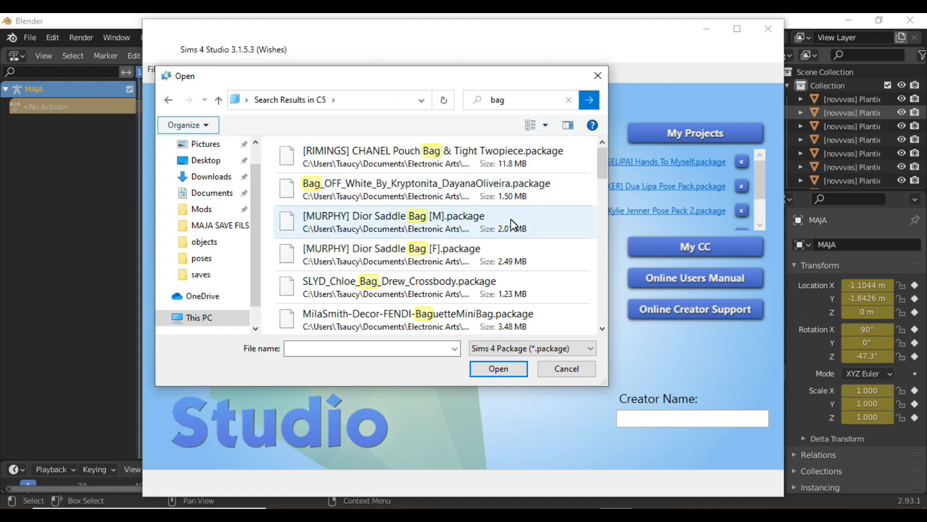
In Sims 4 Studio, open [MURPHY] Prada Re-Edition 2000 Mini Bag [Left Hand].package from the bag search results.
{"action": "left_click", "coordinate": [510, 245]}
{"action": "left_click_drag", "start_coordinate": [602, 173], "coordinate": [593, 206]}
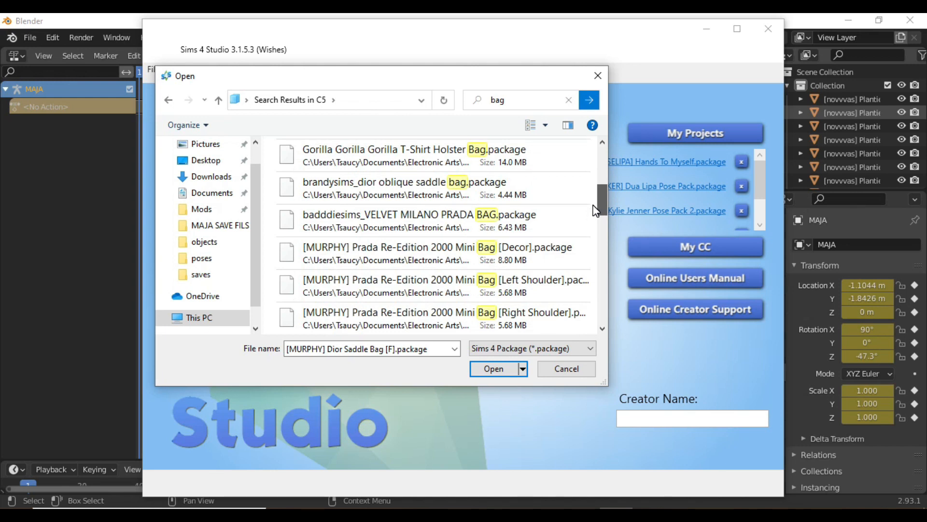
{"action": "left_click", "coordinate": [464, 185]}
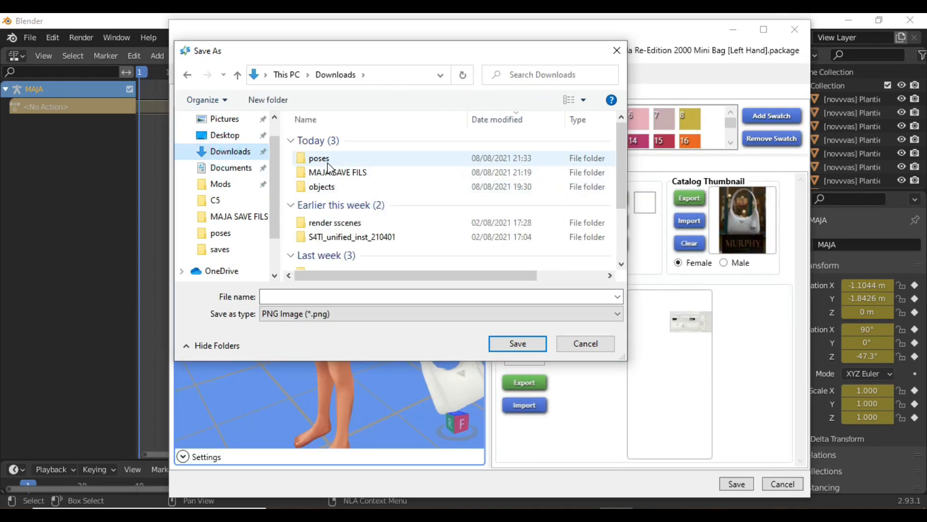
Export the white bag swatch's diffuse texture as a PNG named "prada bag texture" into the Downloads\objects folder.
{"action": "left_click", "coordinate": [328, 162]}
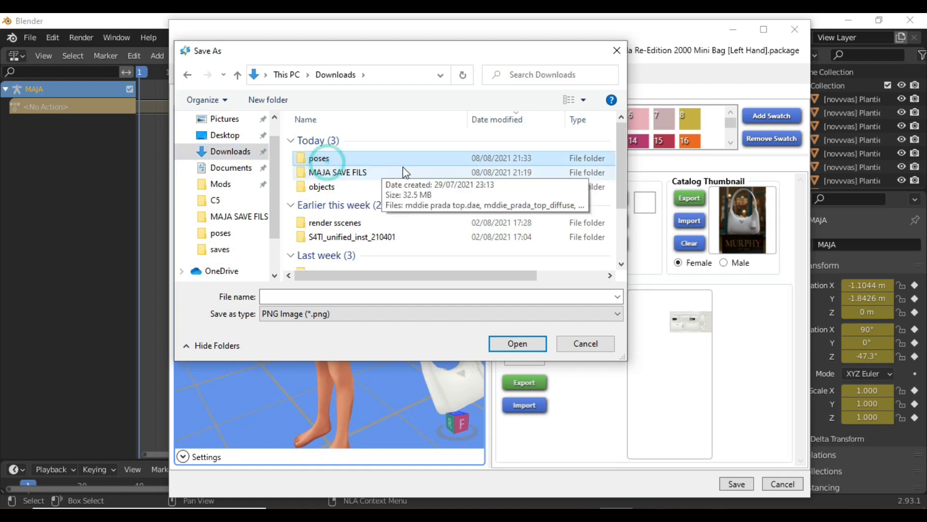
{"action": "double_click", "coordinate": [340, 188]}
{"action": "left_click", "coordinate": [325, 297]}
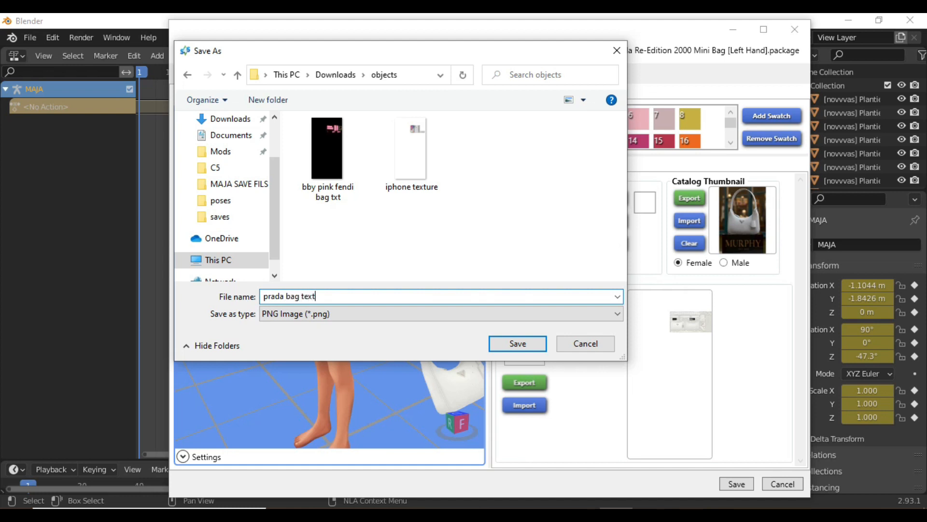
{"action": "left_click", "coordinate": [515, 341]}
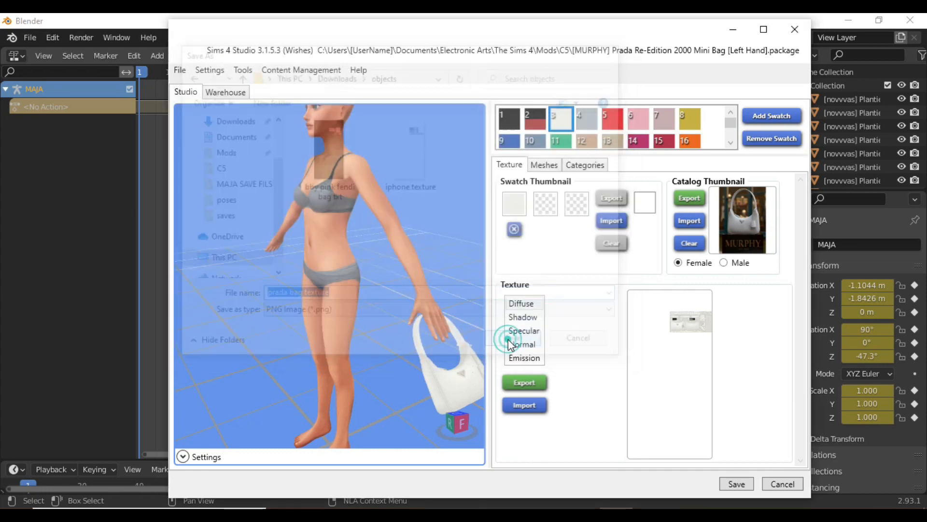
{"action": "left_click", "coordinate": [910, 20]}
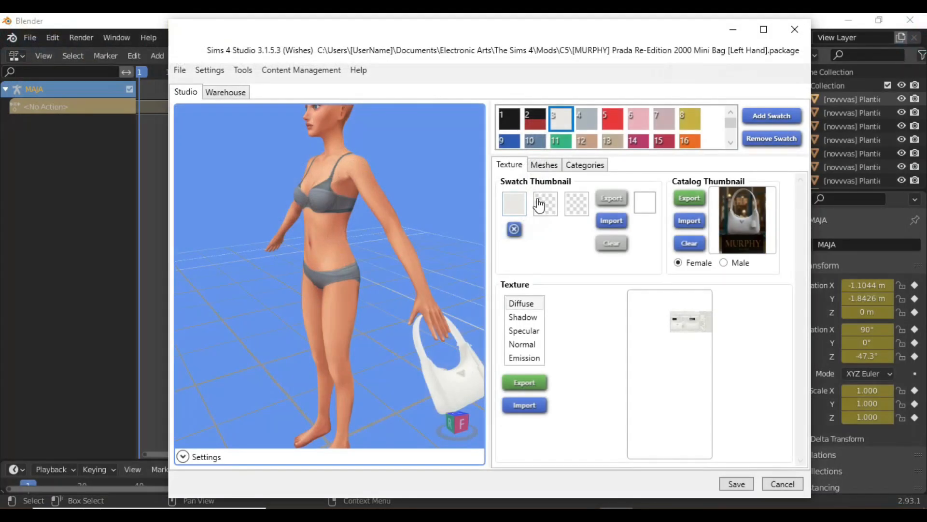
Export the bag's LOD 0 mesh as "prada bah mesh" in Blender format to the objects folder, and return to Blender.
{"action": "left_click", "coordinate": [550, 167]}
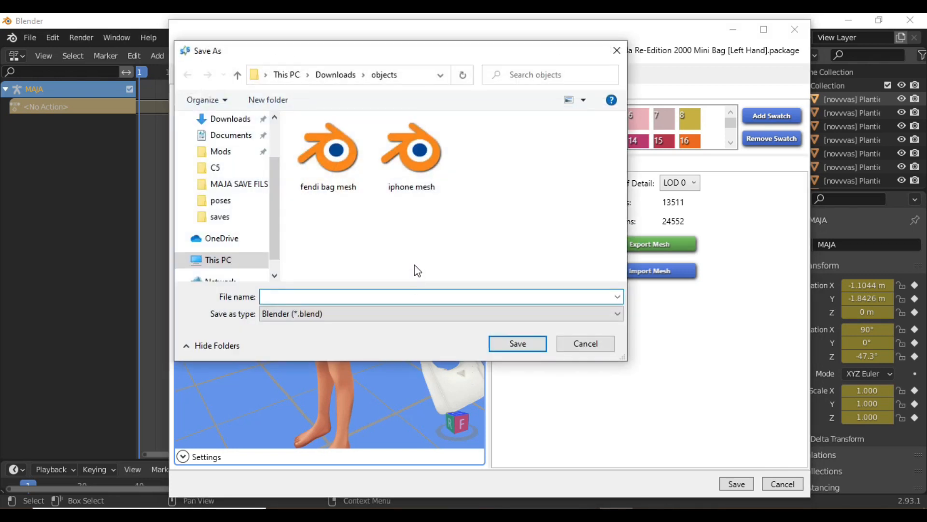
{"action": "type", "text": "prada bah"}
{"action": "key", "text": "Return"}
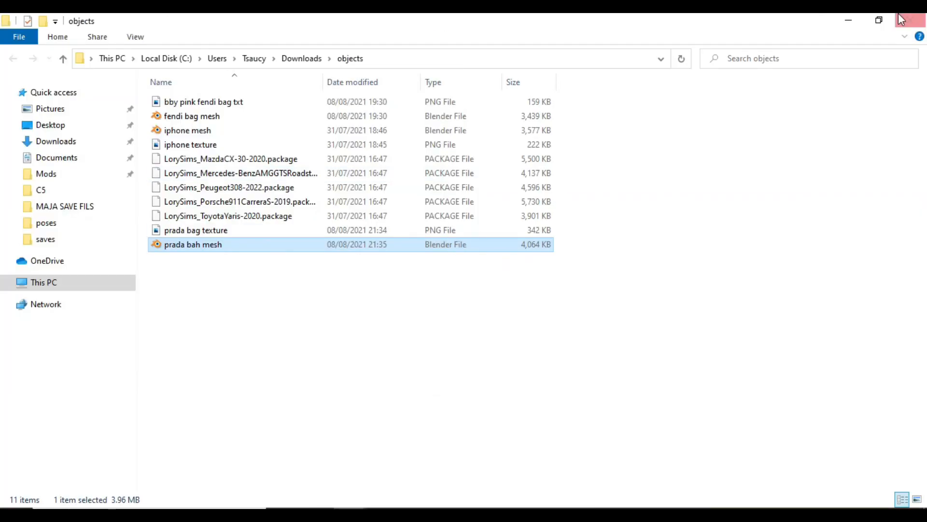
{"action": "left_click", "coordinate": [899, 18]}
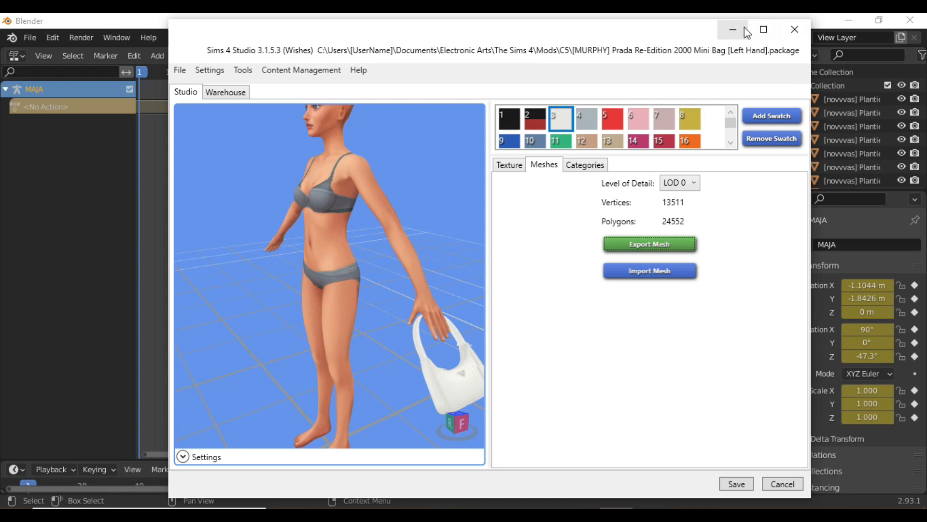
{"action": "left_click", "coordinate": [808, 31]}
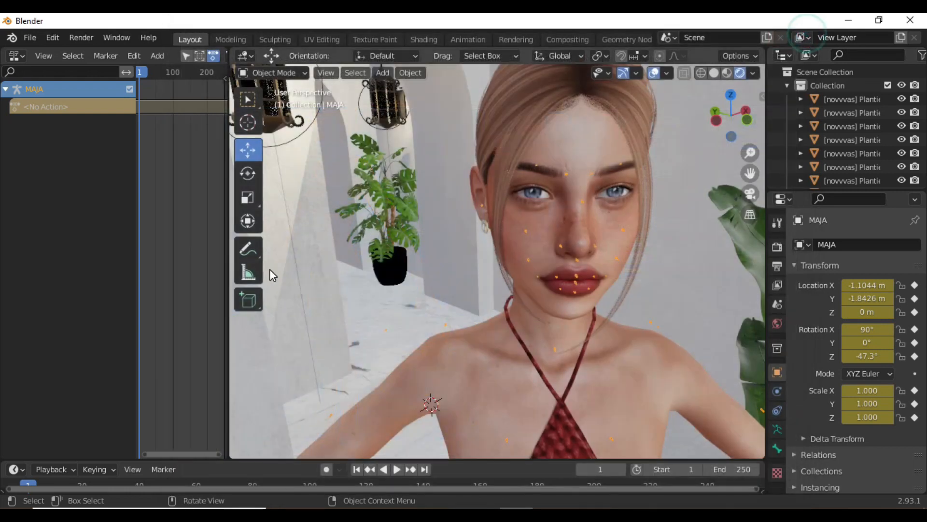
{"action": "left_click", "coordinate": [29, 43]}
{"action": "left_click", "coordinate": [53, 191]}
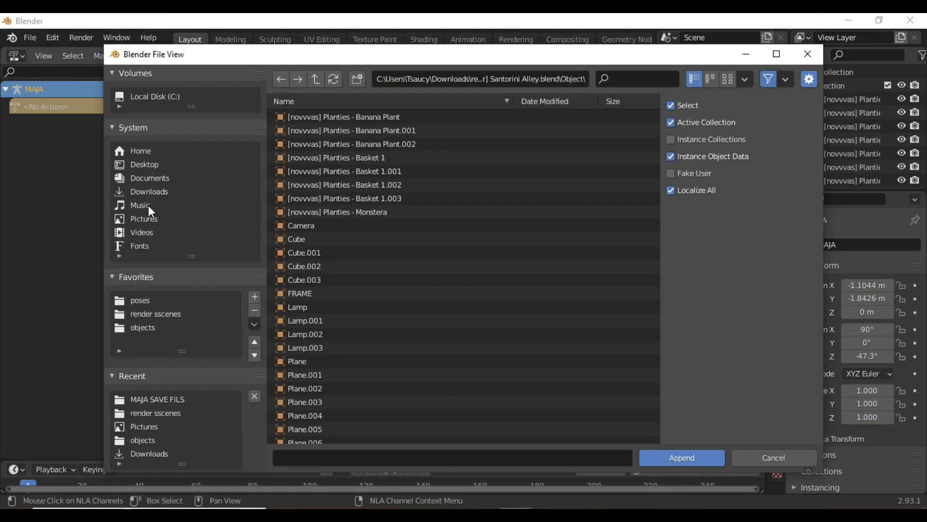
{"action": "left_click", "coordinate": [142, 305]}
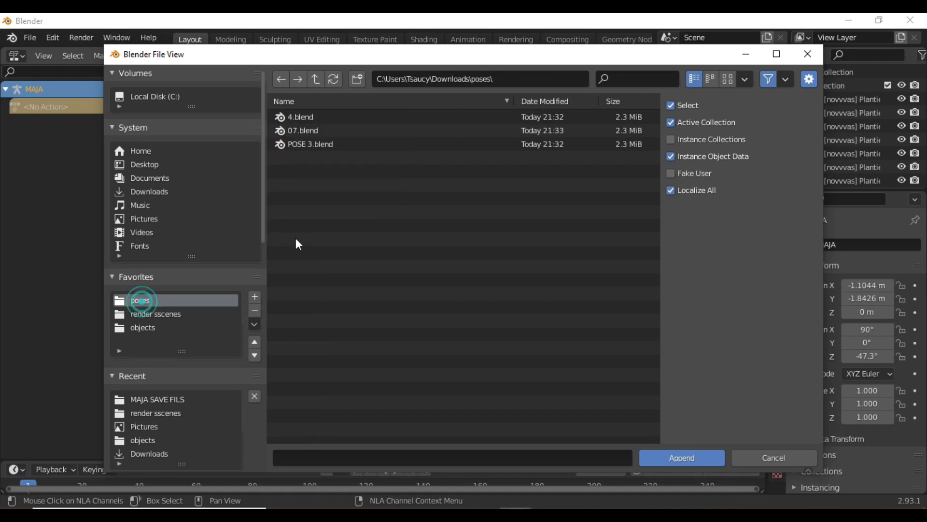
{"action": "double_click", "coordinate": [317, 117]}
{"action": "double_click", "coordinate": [310, 118]}
{"action": "double_click", "coordinate": [305, 117]}
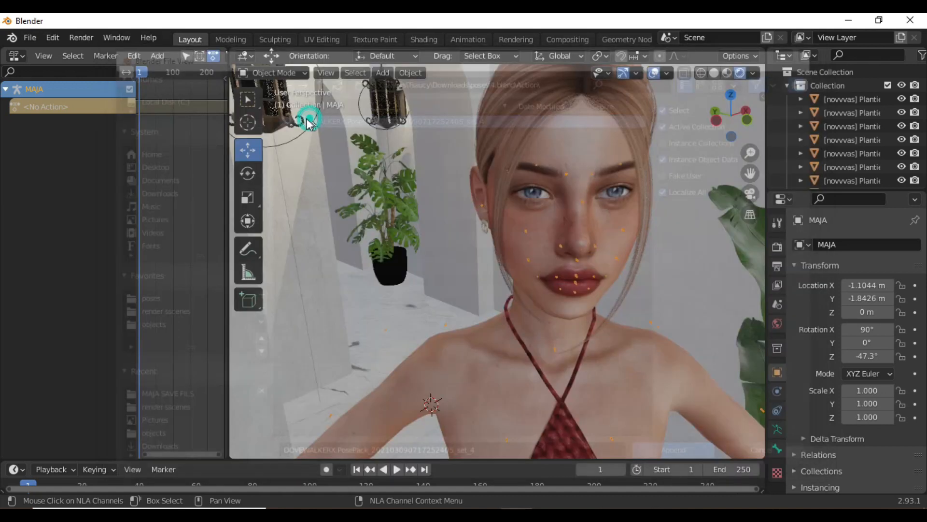
{"action": "left_click", "coordinate": [32, 38]}
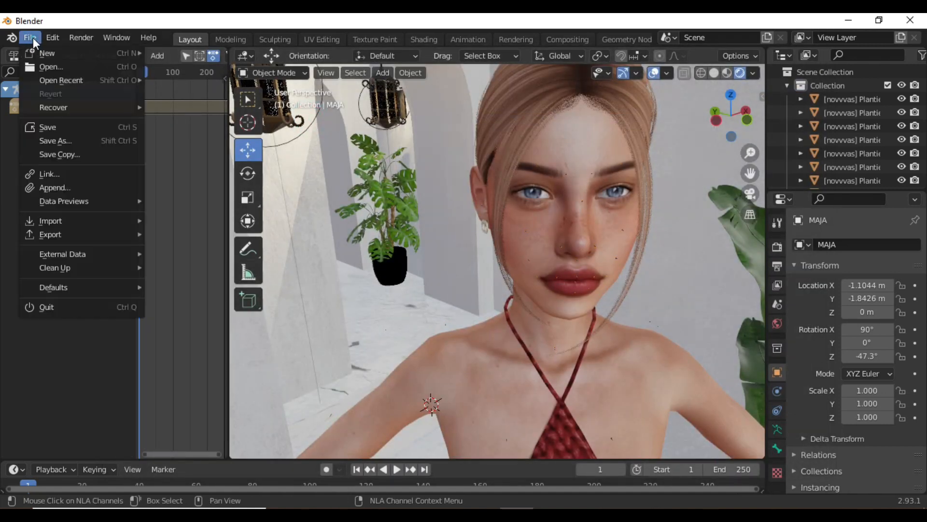
{"action": "left_click", "coordinate": [62, 188]}
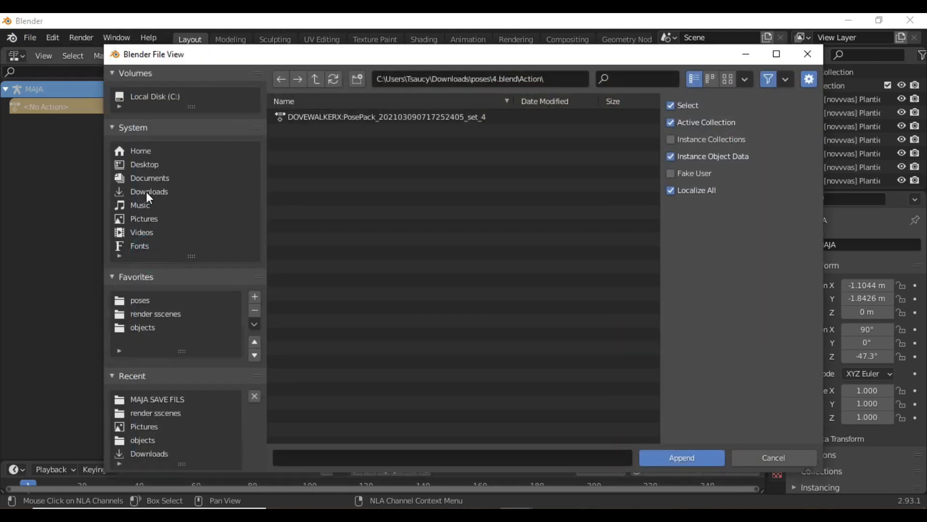
{"action": "left_click", "coordinate": [140, 300]}
{"action": "double_click", "coordinate": [290, 129]}
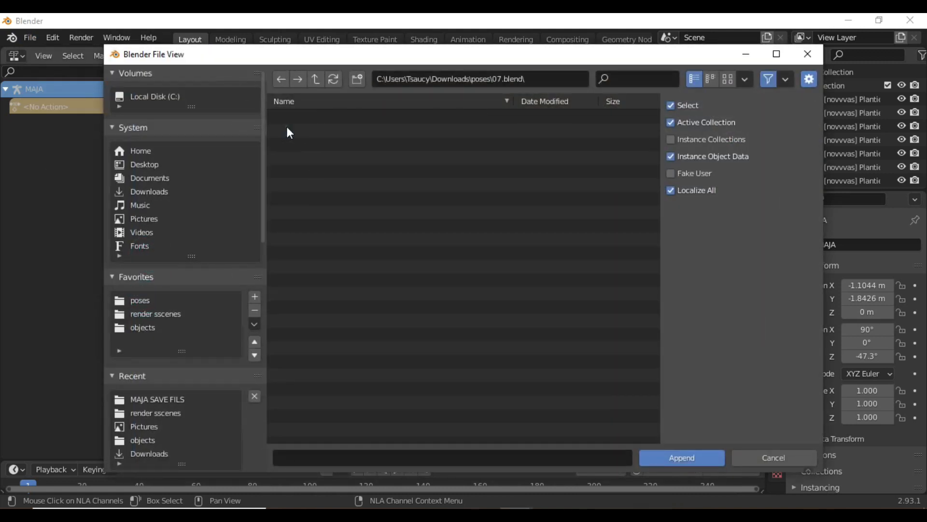
{"action": "double_click", "coordinate": [311, 120]}
Append the BULTAETS4 PosePack set_4 action from POSE 3.blend in the poses folder.
{"action": "left_click", "coordinate": [30, 37]}
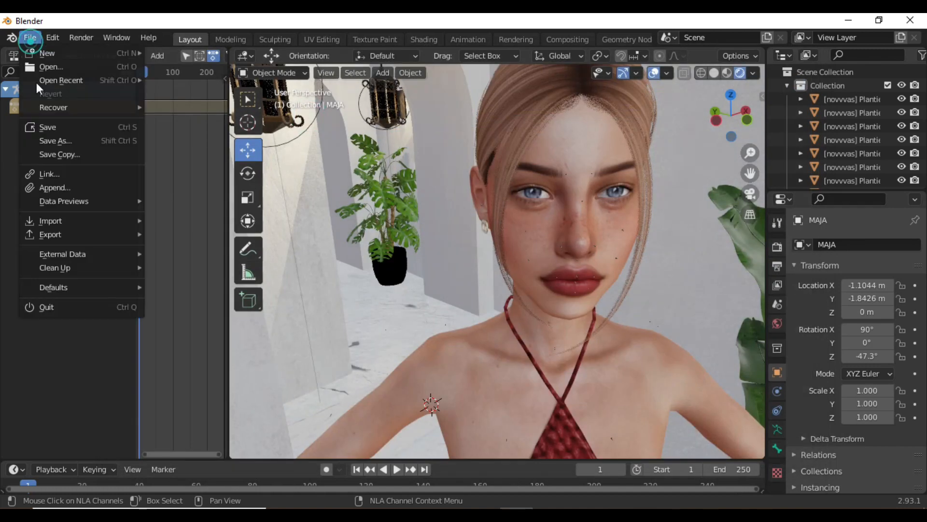
{"action": "left_click", "coordinate": [68, 185]}
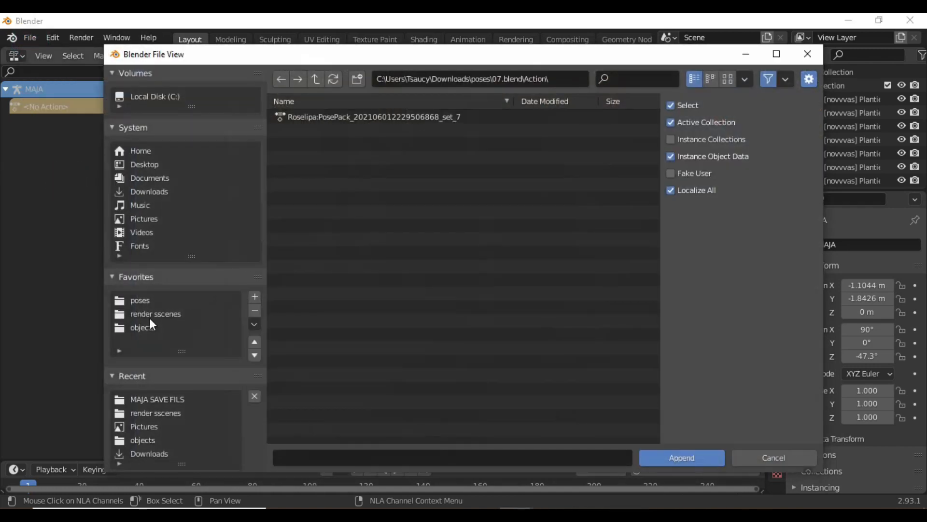
{"action": "left_click", "coordinate": [154, 302]}
{"action": "double_click", "coordinate": [309, 144]}
{"action": "double_click", "coordinate": [301, 117]}
{"action": "double_click", "coordinate": [302, 117]}
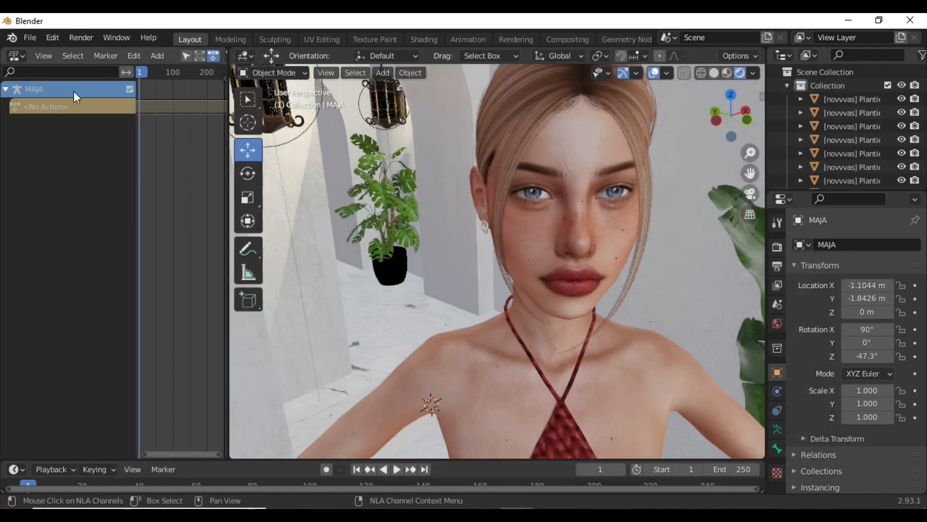
Add the BULTAETS4 PosePack set_4 action as a strip on the MAJA armature to pose the Sim.
{"action": "left_click", "coordinate": [164, 56]}
{"action": "left_click", "coordinate": [174, 72]}
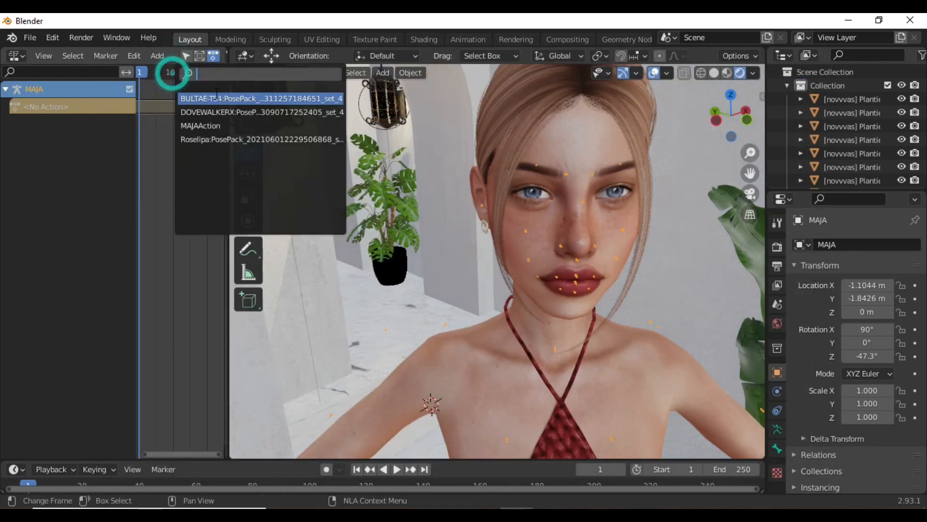
{"action": "key", "text": "Return"}
{"action": "scroll", "coordinate": [511, 296], "scroll_direction": "down", "scroll_amount": 6}
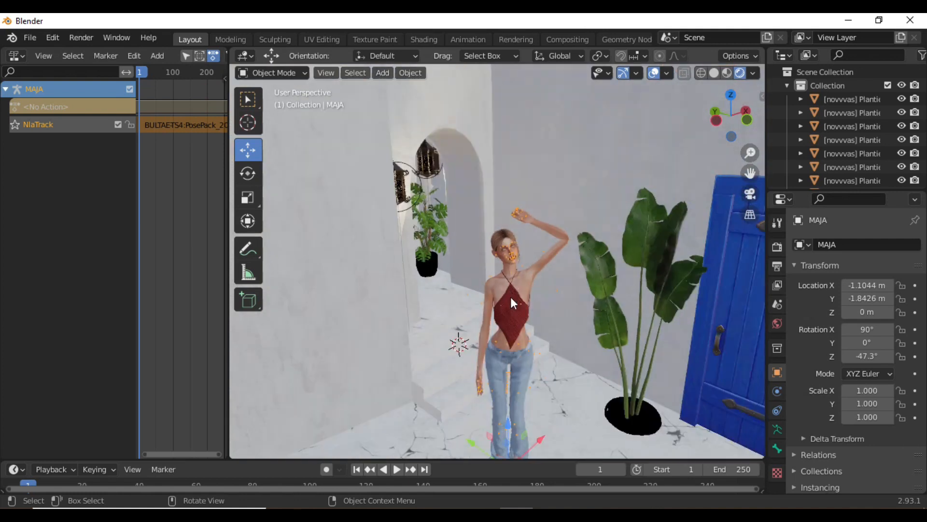
{"action": "middle_click_drag", "start_coordinate": [480, 308], "coordinate": [474, 308]}
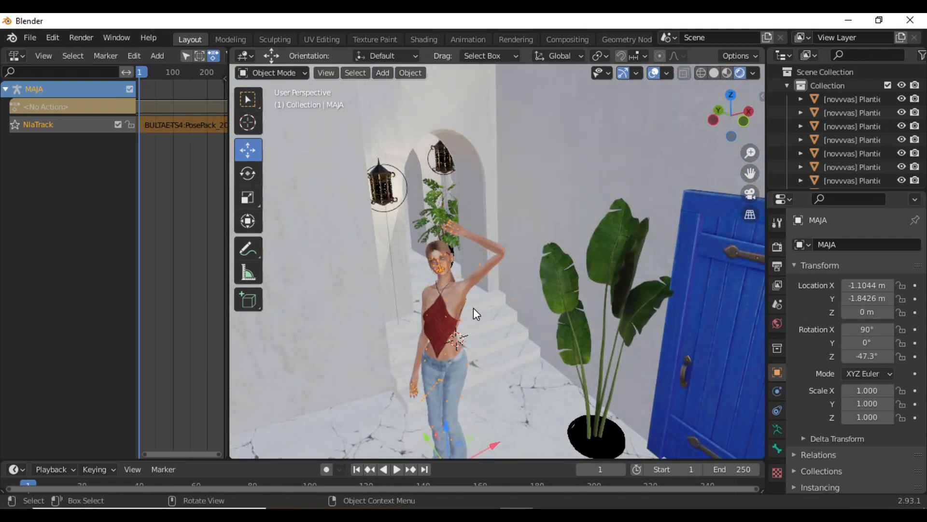
{"action": "scroll", "coordinate": [473, 308], "scroll_direction": "down", "scroll_amount": 2}
Select the Camera object and turn the Nonlinear Animation area into a second 3D viewport showing the camera view.
{"action": "scroll", "coordinate": [856, 123], "scroll_direction": "down", "scroll_amount": 4}
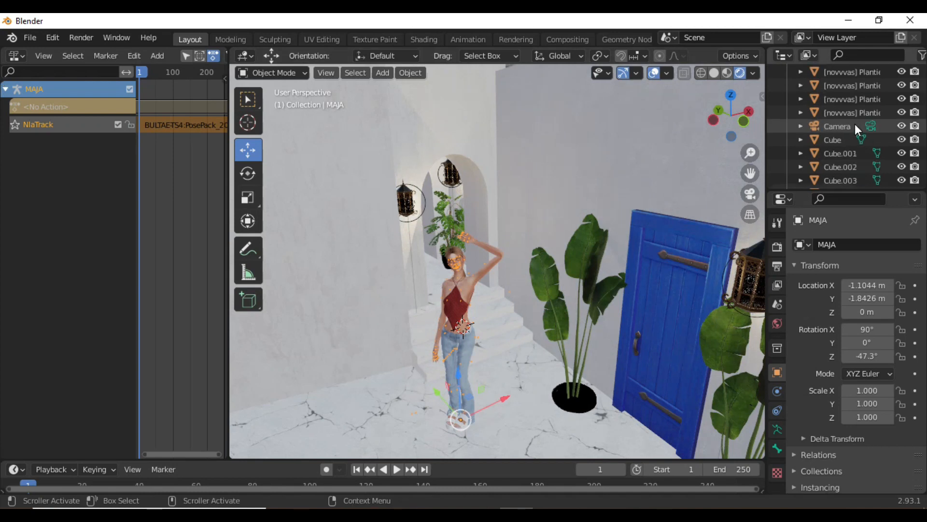
{"action": "left_click", "coordinate": [831, 125]}
{"action": "scroll", "coordinate": [421, 193], "scroll_direction": "down", "scroll_amount": 8}
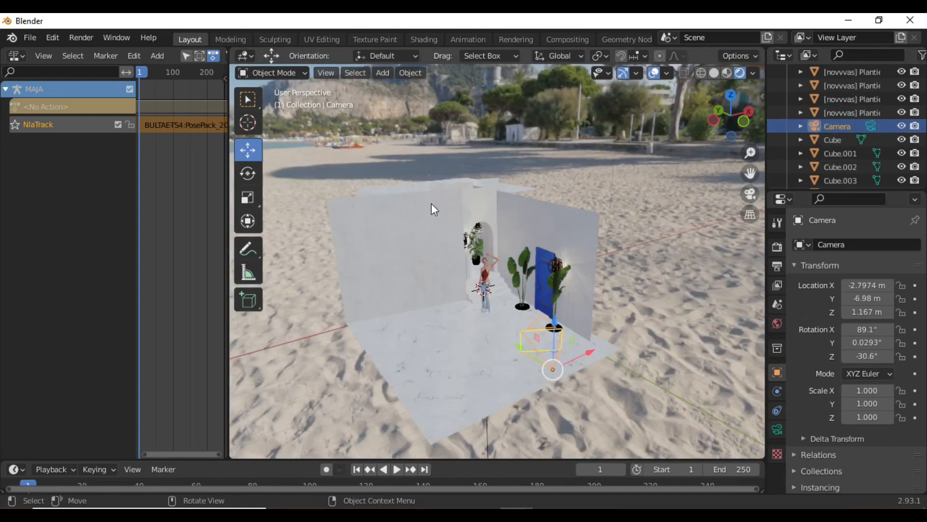
{"action": "left_click", "coordinate": [16, 56]}
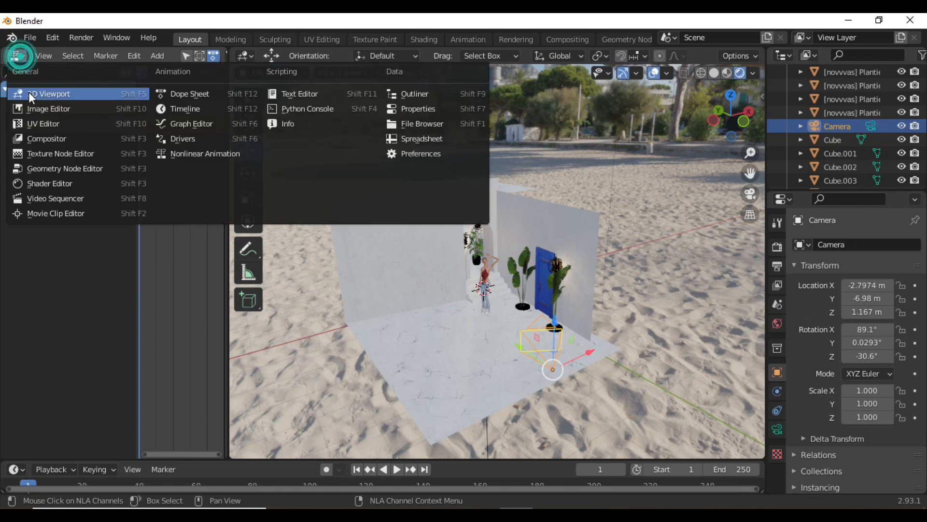
{"action": "left_click", "coordinate": [28, 91]}
{"action": "left_click", "coordinate": [213, 194]}
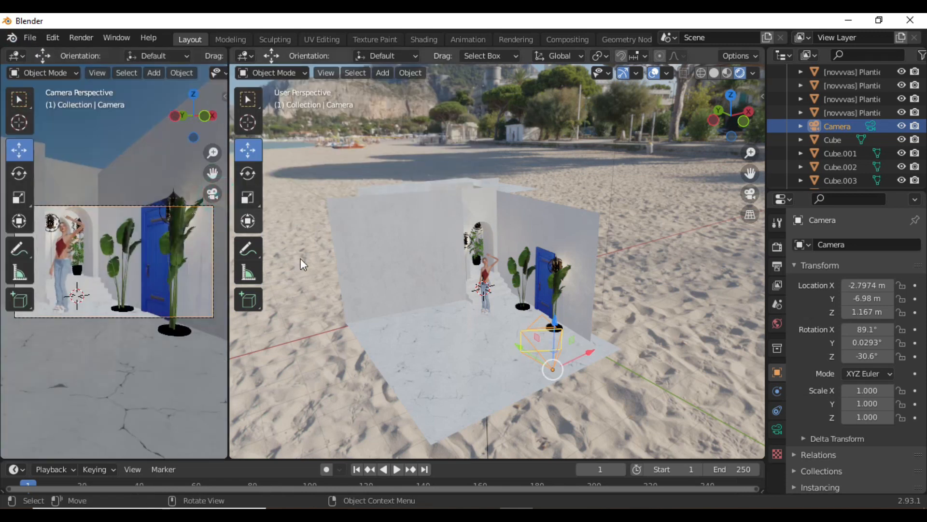
Set the render output's horizontal resolution to 1080 px.
{"action": "left_click", "coordinate": [777, 430]}
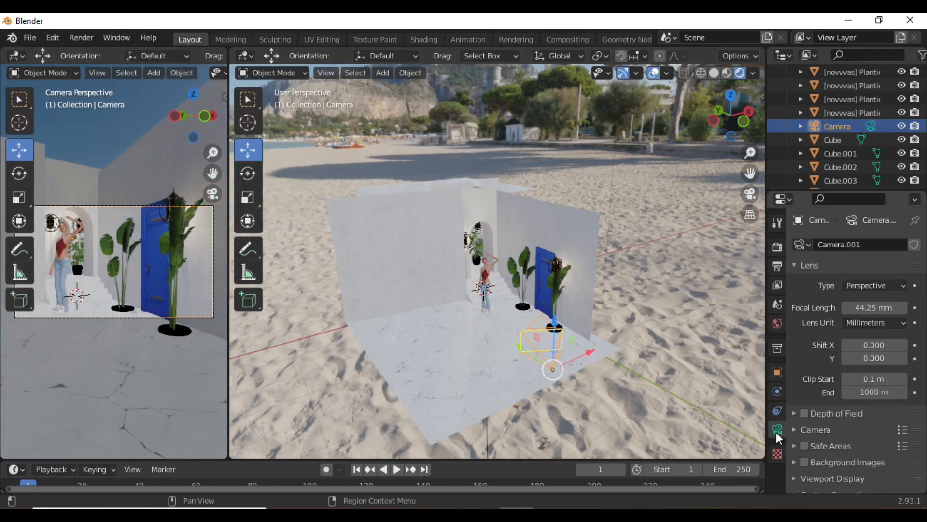
{"action": "left_click", "coordinate": [778, 265]}
{"action": "left_click", "coordinate": [884, 261]}
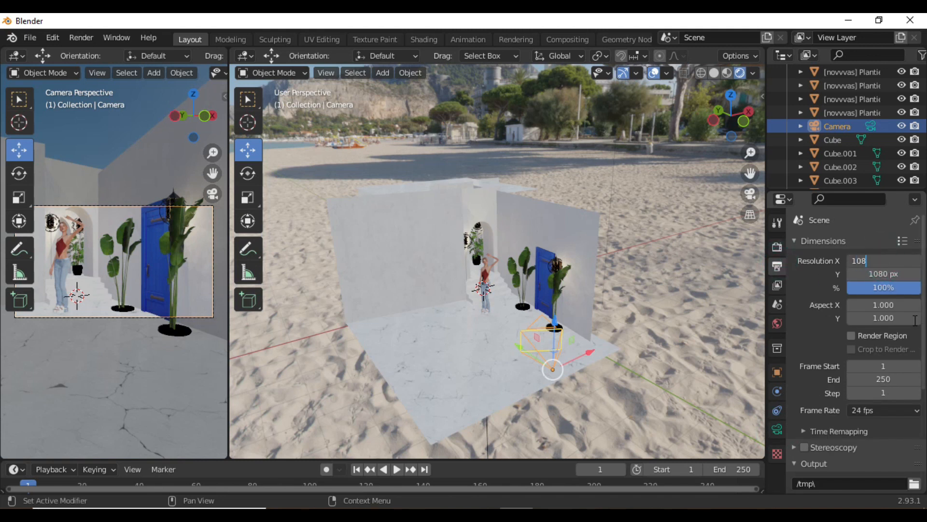
{"action": "type", "text": "1080"}
{"action": "key", "text": "Return"}
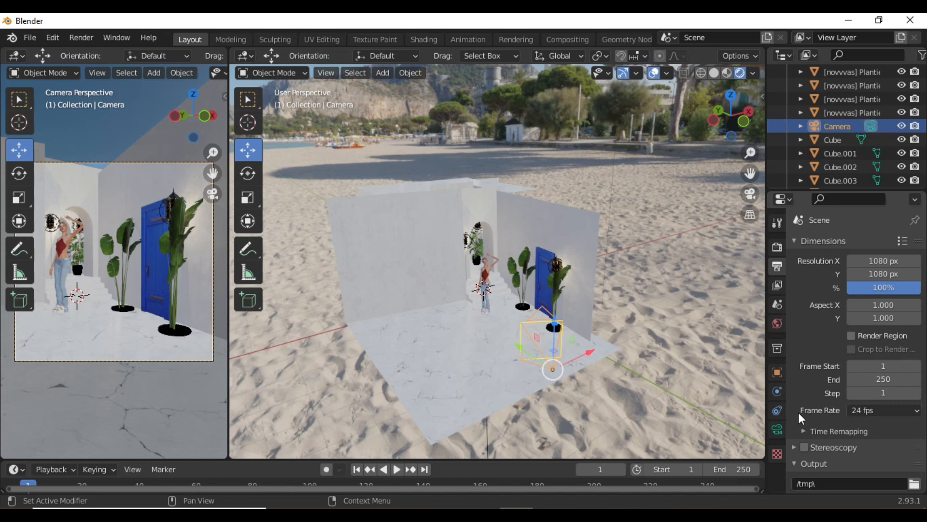
Open the Camera's lens settings, then rotate and move the camera toward the Sim in front of the stairs.
{"action": "left_click", "coordinate": [777, 429]}
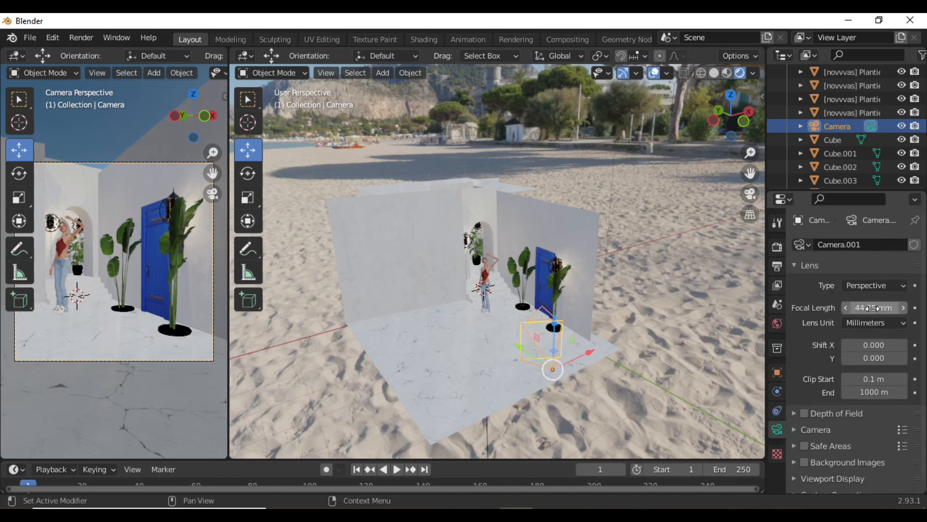
{"action": "scroll", "coordinate": [486, 260], "scroll_direction": "up", "scroll_amount": 9}
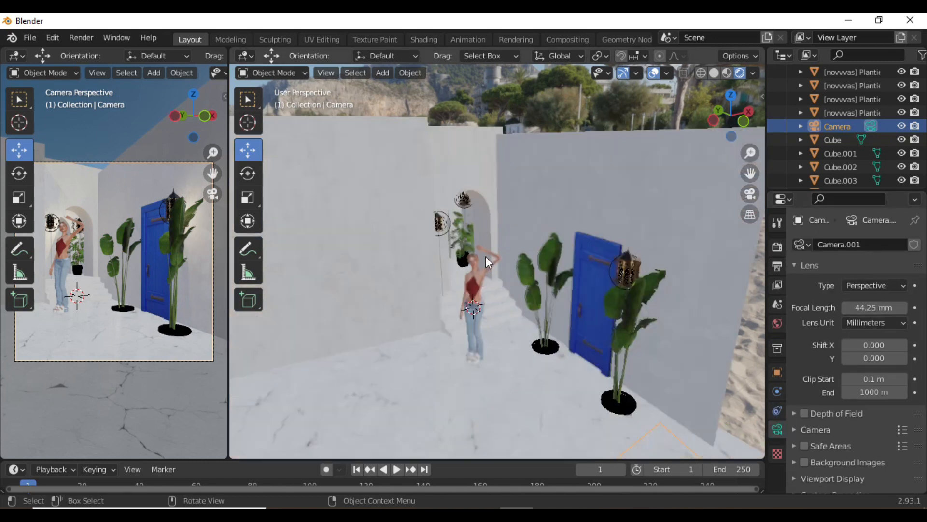
{"action": "mouse_move", "coordinate": [487, 252]}
{"action": "middle_mouse_down"}
{"action": "mouse_move", "coordinate": [486, 270]}
{"action": "mouse_move", "coordinate": [486, 260]}
{"action": "middle_mouse_up"}
{"action": "scroll", "coordinate": [486, 260], "scroll_direction": "down", "scroll_amount": 9}
{"action": "key", "text": "g"}
{"action": "left_click", "coordinate": [395, 80]}
{"action": "key", "text": "r"}
{"action": "key", "text": "r"}
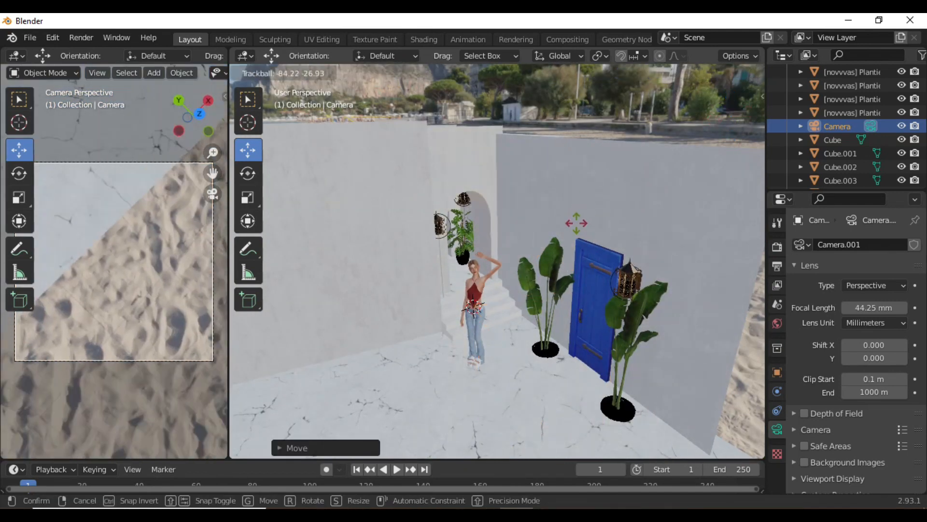
{"action": "left_click", "coordinate": [436, 234]}
{"action": "key", "text": "g"}
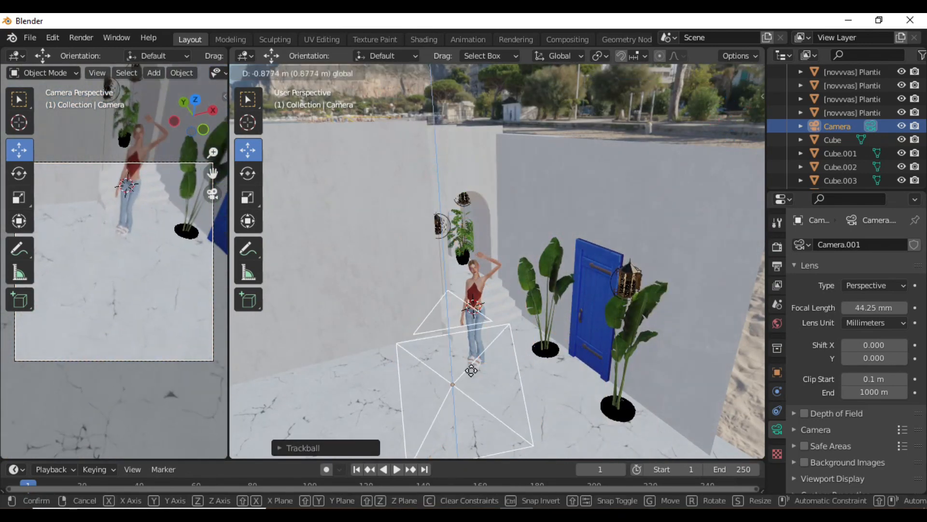
{"action": "left_click", "coordinate": [495, 153]}
Set the camera's focal length to 98.25 mm and shift the camera along the global Z axis.
{"action": "left_click_drag", "start_coordinate": [864, 307], "coordinate": [883, 307]}
{"action": "key", "text": "g"}
{"action": "left_click", "coordinate": [486, 229]}
{"action": "key", "text": "g"}
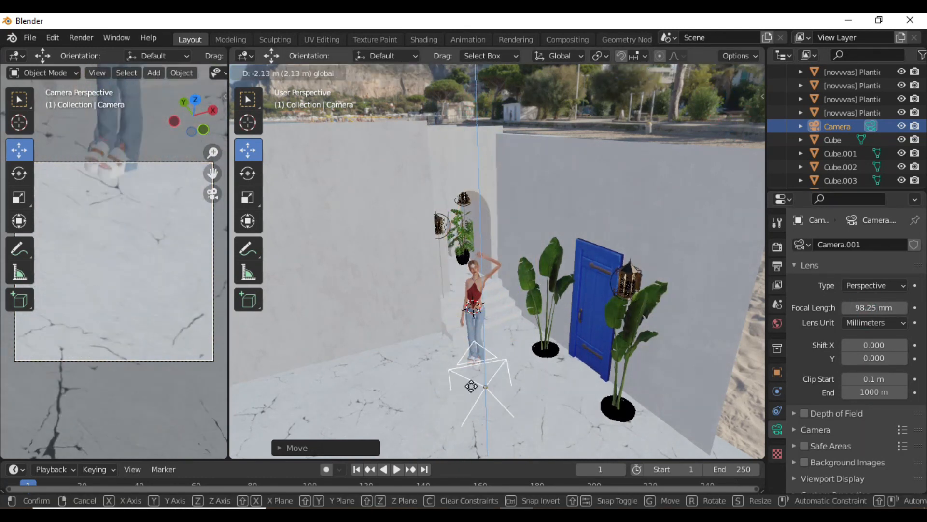
{"action": "left_click", "coordinate": [465, 321]}
Set the camera's focal length to 61.25 mm, then rotate and move the camera to frame the Sim from raised hand to thighs.
{"action": "left_click_drag", "start_coordinate": [875, 308], "coordinate": [862, 307]}
{"action": "key", "text": "r"}
{"action": "key", "text": "r"}
{"action": "left_click", "coordinate": [476, 341]}
{"action": "key", "text": "g"}
{"action": "left_click", "coordinate": [479, 371]}
{"action": "key", "text": "g"}
{"action": "left_click", "coordinate": [296, 341]}
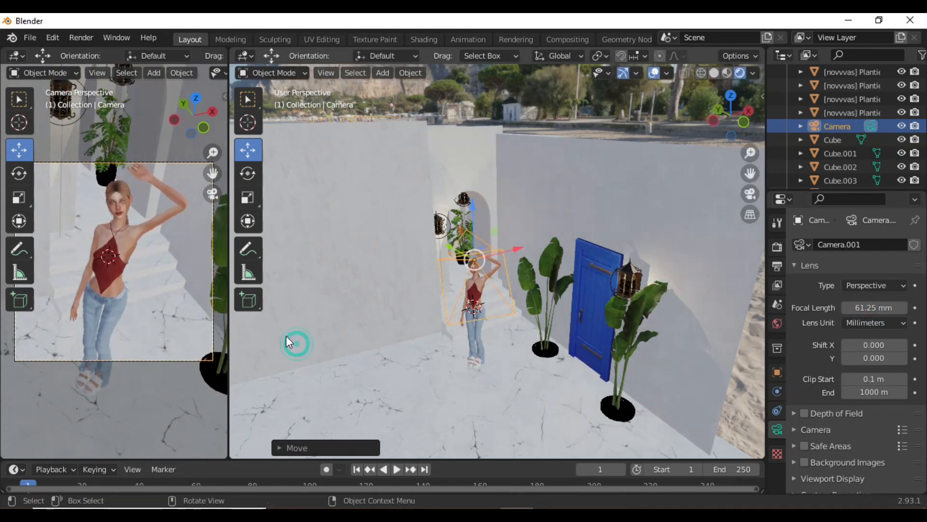
Render a test image of the camera view, inspect the Sim's framing, and close the render window.
{"action": "key", "text": "F12"}
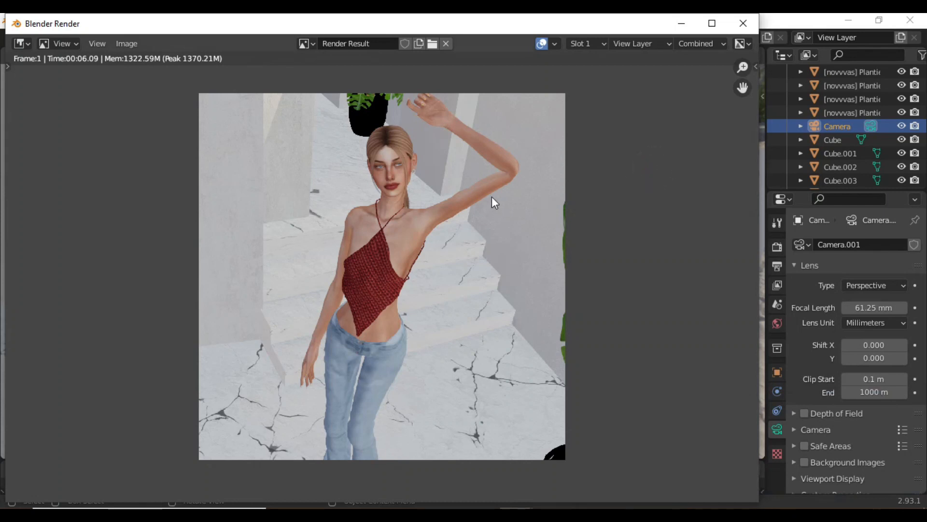
{"action": "scroll", "coordinate": [492, 196], "scroll_direction": "up", "scroll_amount": 5}
{"action": "scroll", "coordinate": [483, 181], "scroll_direction": "down", "scroll_amount": 5}
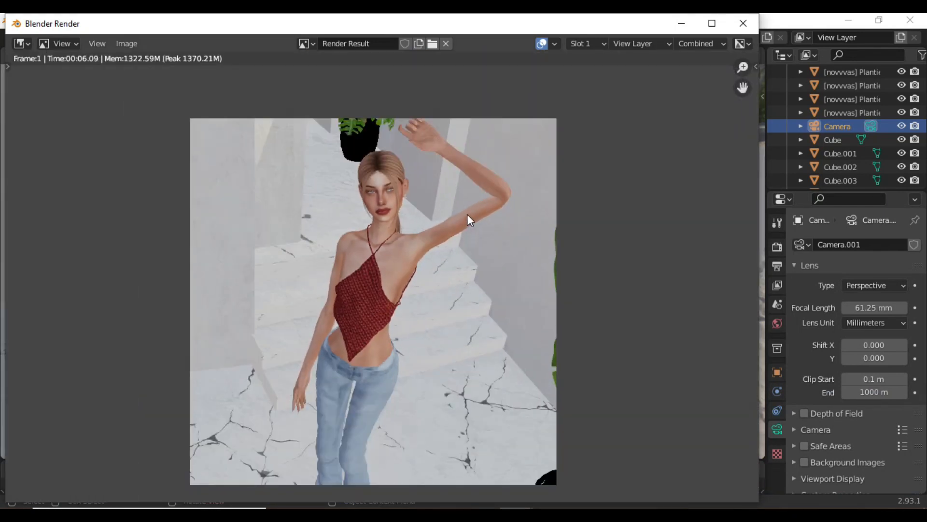
{"action": "middle_click_drag", "start_coordinate": [468, 214], "coordinate": [469, 199]}
{"action": "left_click", "coordinate": [744, 24]}
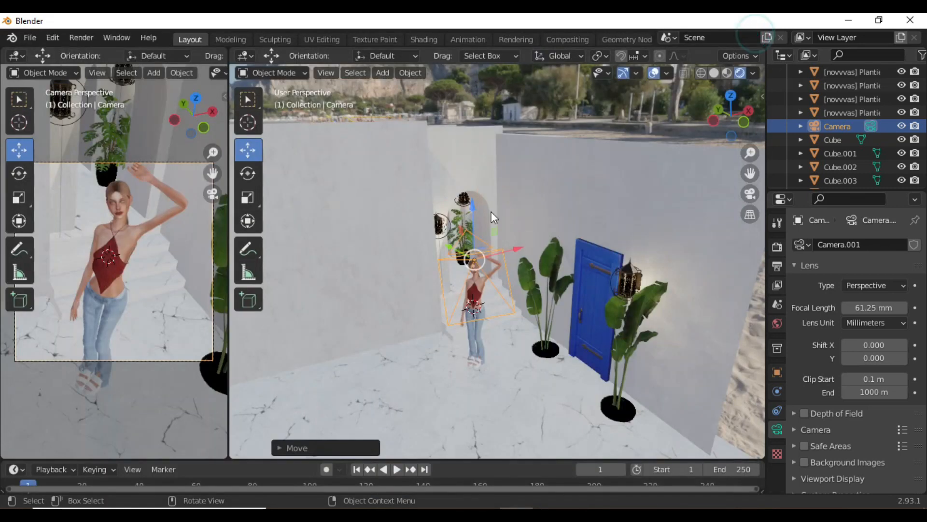
Rotate the camera freely and move it toward the blue door side, keeping the Sim in frame against the stairs.
{"action": "middle_click_drag", "start_coordinate": [498, 265], "coordinate": [477, 254]}
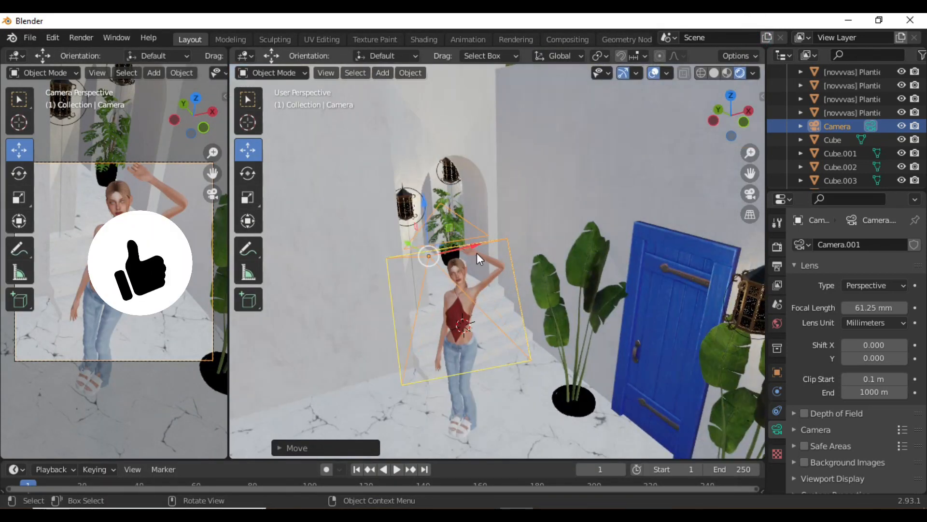
{"action": "key", "text": "r"}
{"action": "key", "text": "r"}
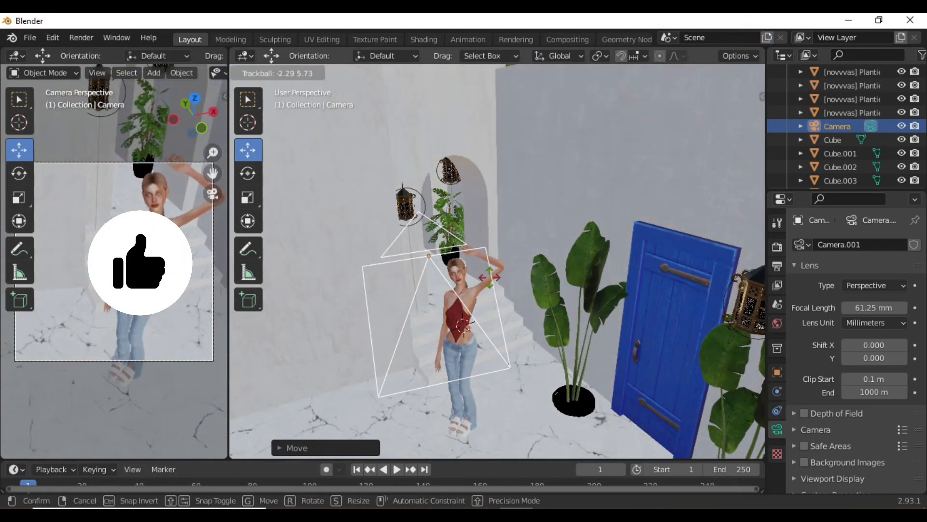
{"action": "key", "text": "Return"}
{"action": "key", "text": "g"}
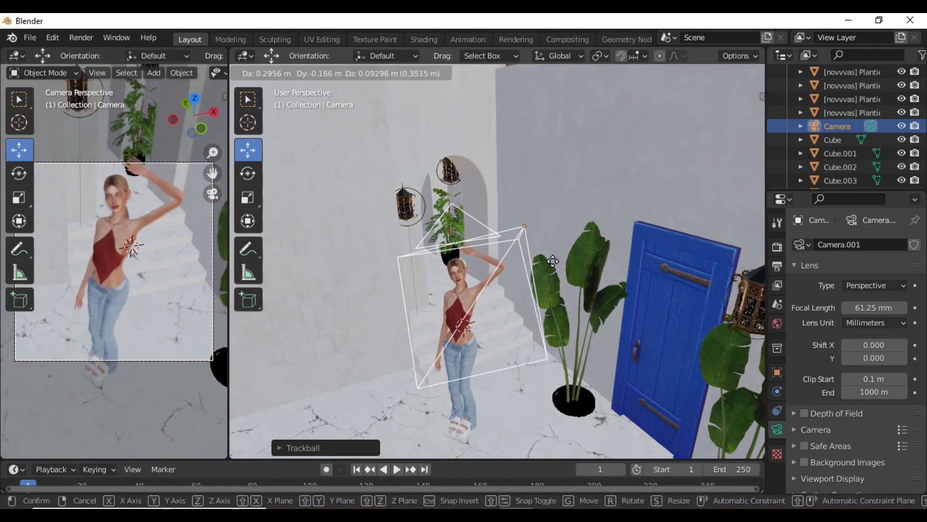
{"action": "left_click", "coordinate": [554, 267]}
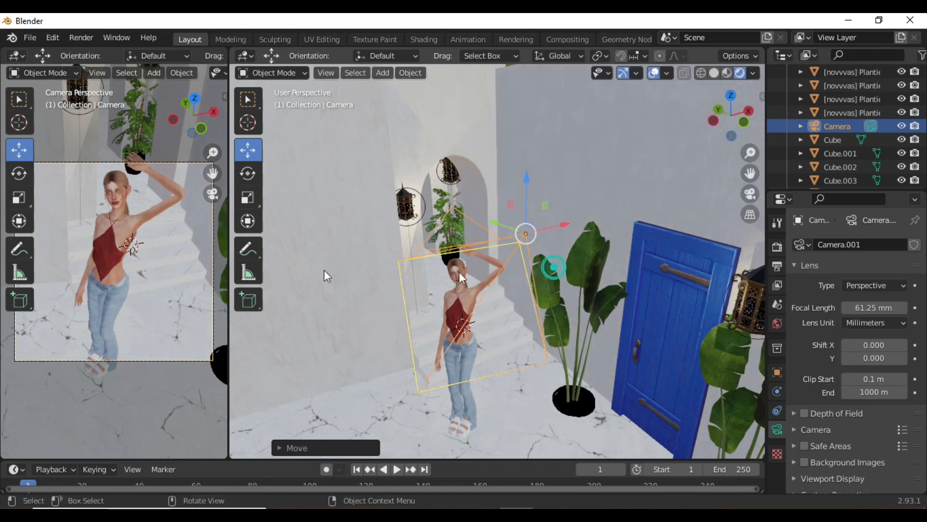
Check the Sim up close in the camera view, lower the camera about 0.05 m, and render the image.
{"action": "scroll", "coordinate": [148, 202], "scroll_direction": "down", "scroll_amount": 3}
{"action": "scroll", "coordinate": [147, 193], "scroll_direction": "up", "scroll_amount": 8}
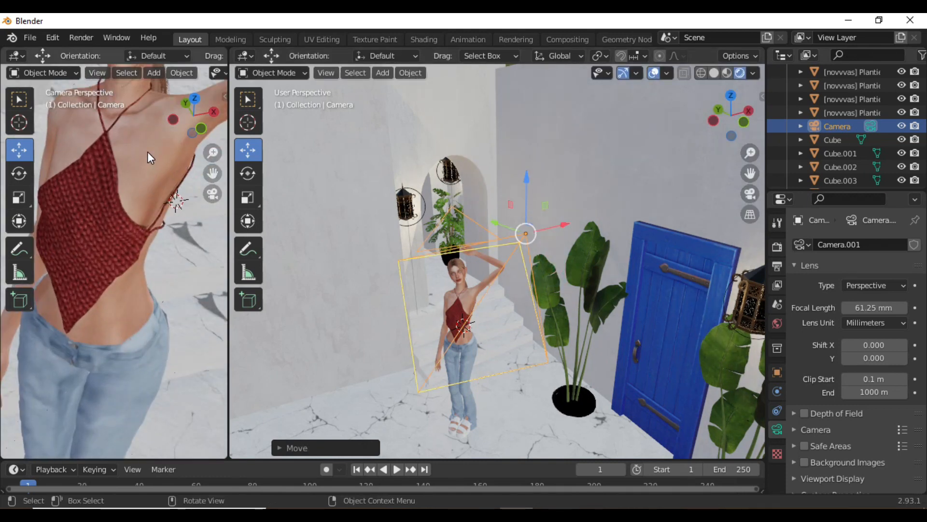
{"action": "scroll", "coordinate": [137, 308], "scroll_direction": "down", "scroll_amount": 3}
{"action": "scroll", "coordinate": [137, 306], "scroll_direction": "down", "scroll_amount": 4}
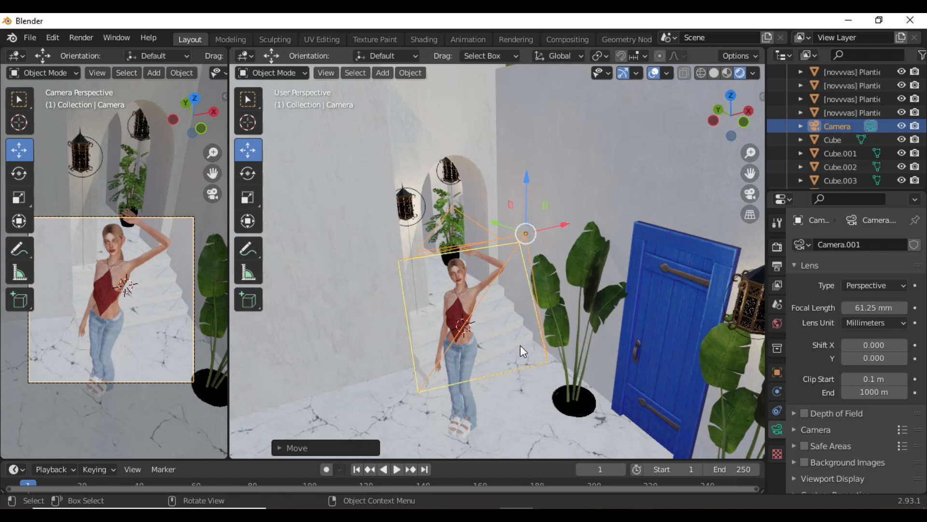
{"action": "key", "text": "g"}
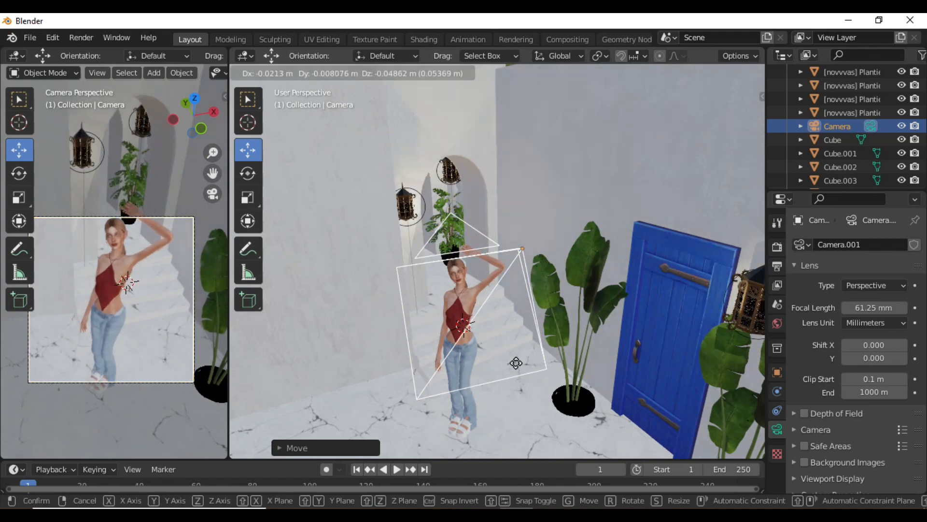
{"action": "left_click", "coordinate": [513, 364]}
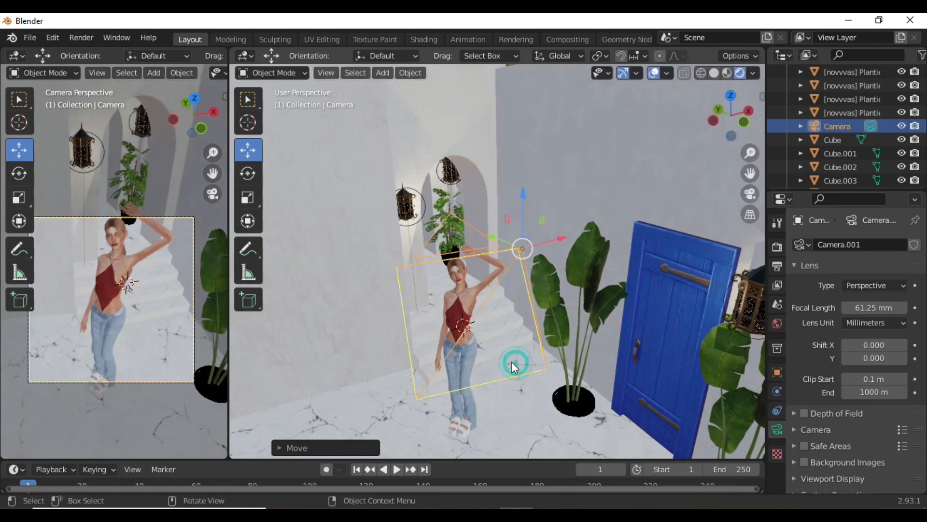
{"action": "left_click", "coordinate": [91, 39]}
{"action": "left_click", "coordinate": [107, 53]}
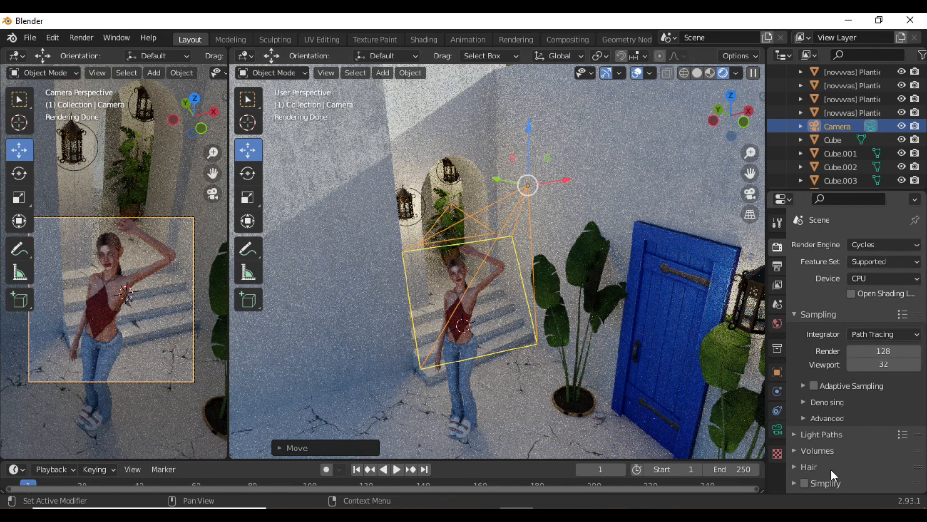
Enable render denoising with the NLM denoiser in the Cycles sampling settings.
{"action": "scroll", "coordinate": [828, 308], "scroll_direction": "down", "scroll_amount": 5}
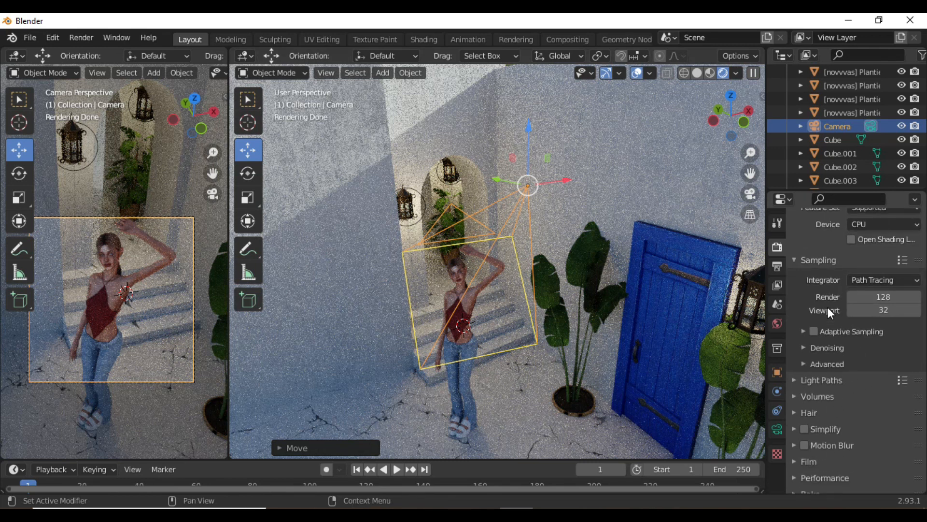
{"action": "scroll", "coordinate": [818, 358], "scroll_direction": "up", "scroll_amount": 1}
{"action": "scroll", "coordinate": [818, 358], "scroll_direction": "up", "scroll_amount": 1}
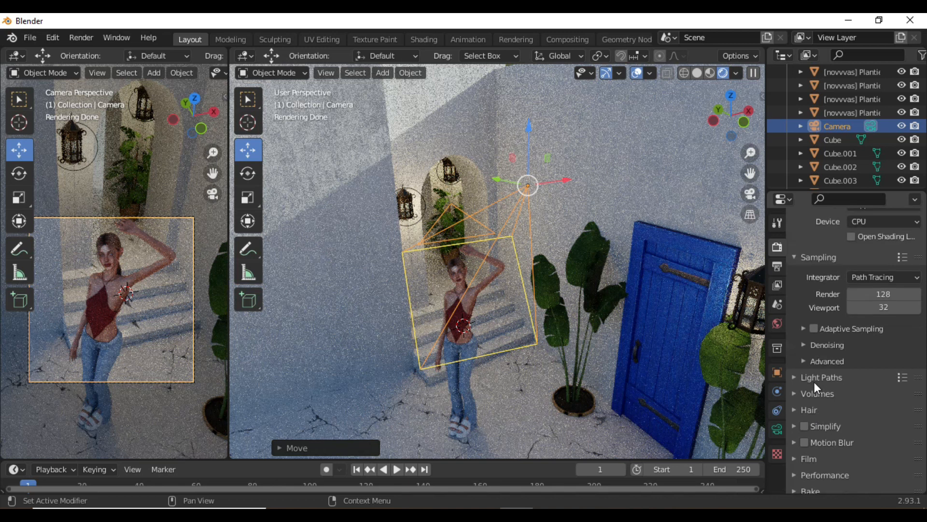
{"action": "left_click", "coordinate": [806, 346]}
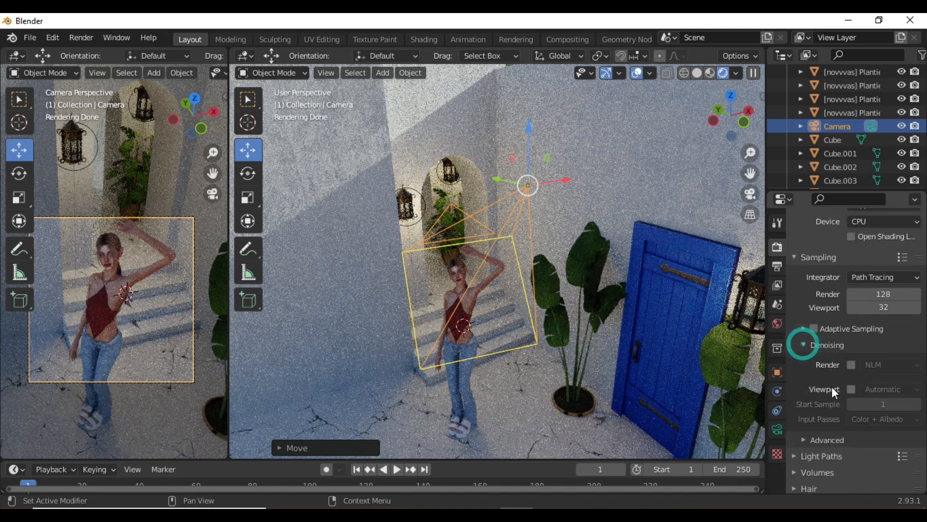
{"action": "left_click", "coordinate": [849, 365]}
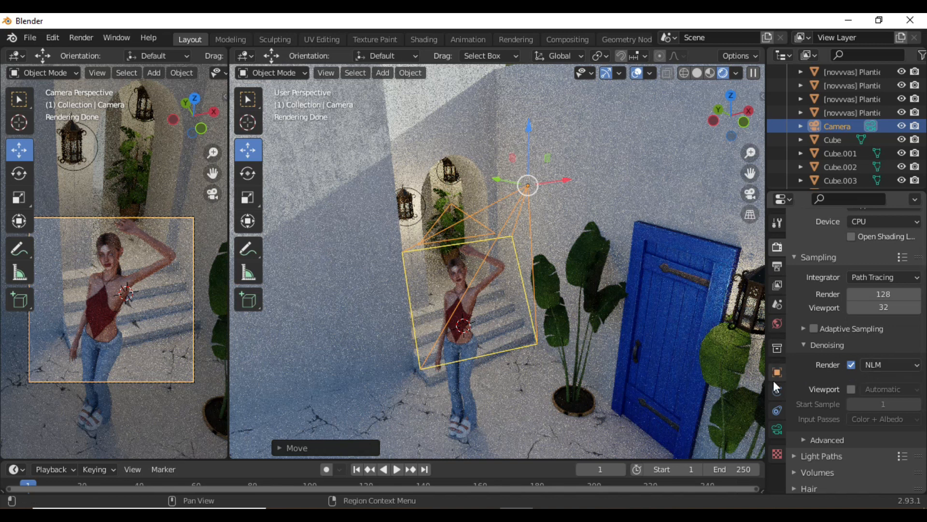
Set the view layer's denoising radius to 12 px.
{"action": "left_click", "coordinate": [774, 286]}
{"action": "scroll", "coordinate": [866, 331], "scroll_direction": "down", "scroll_amount": 10}
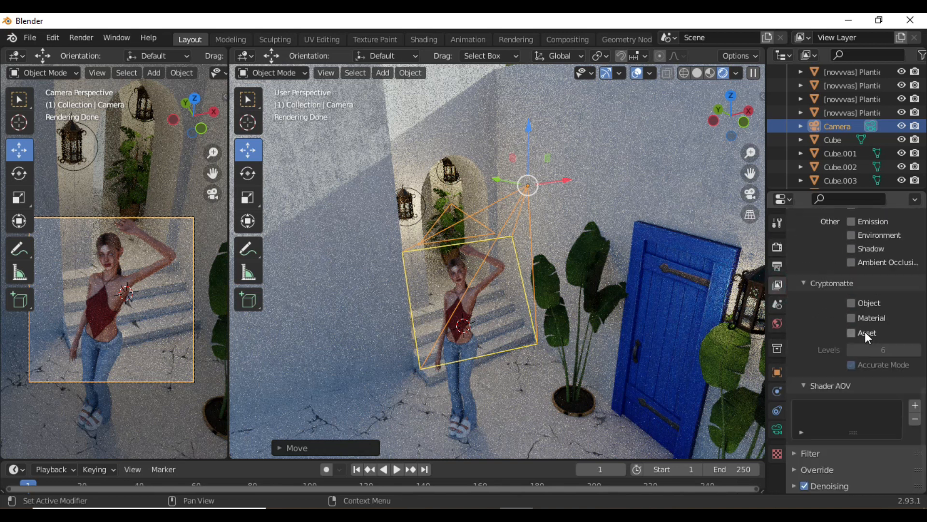
{"action": "left_click", "coordinate": [797, 485]}
{"action": "scroll", "coordinate": [825, 431], "scroll_direction": "down", "scroll_amount": 4}
{"action": "scroll", "coordinate": [824, 431], "scroll_direction": "down", "scroll_amount": 2}
{"action": "left_click", "coordinate": [888, 379]}
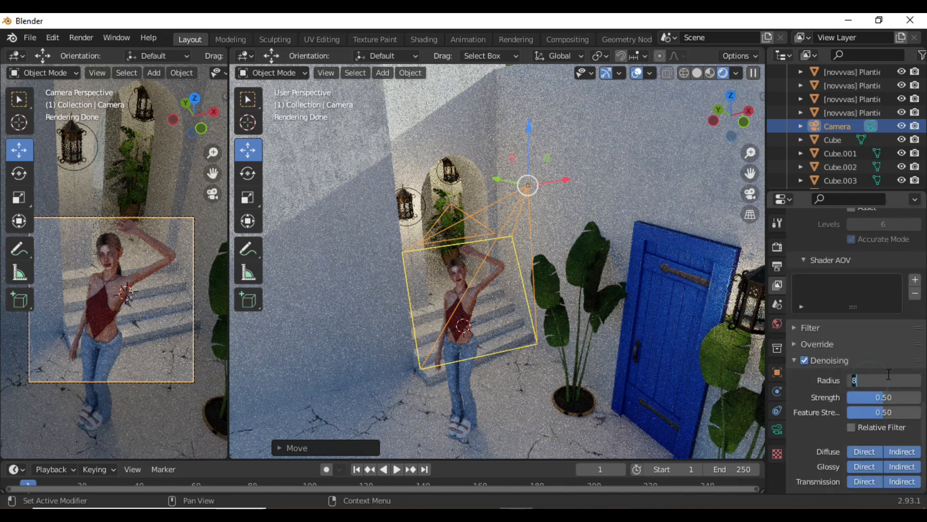
{"action": "key", "text": "Return"}
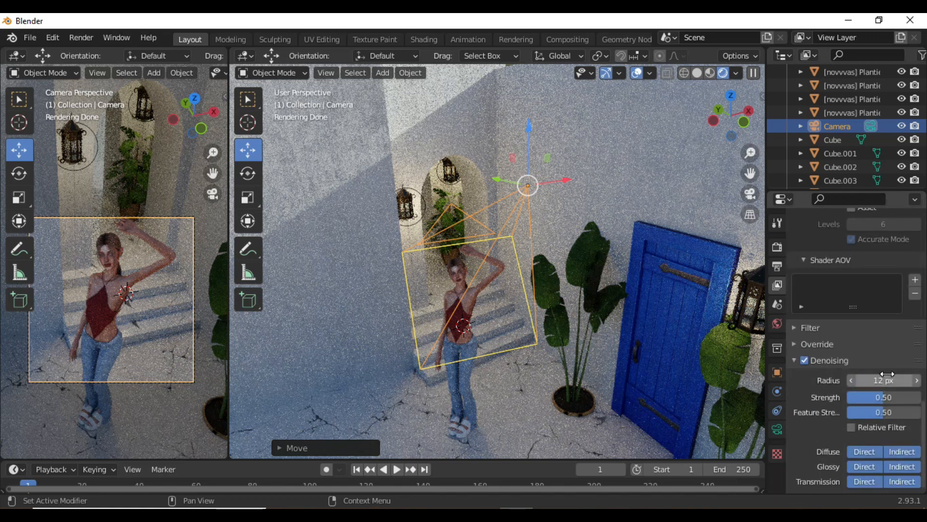
Render the final denoised Cycles image of the Sim and inspect the result at different zoom levels.
{"action": "scroll", "coordinate": [851, 430], "scroll_direction": "up", "scroll_amount": 20}
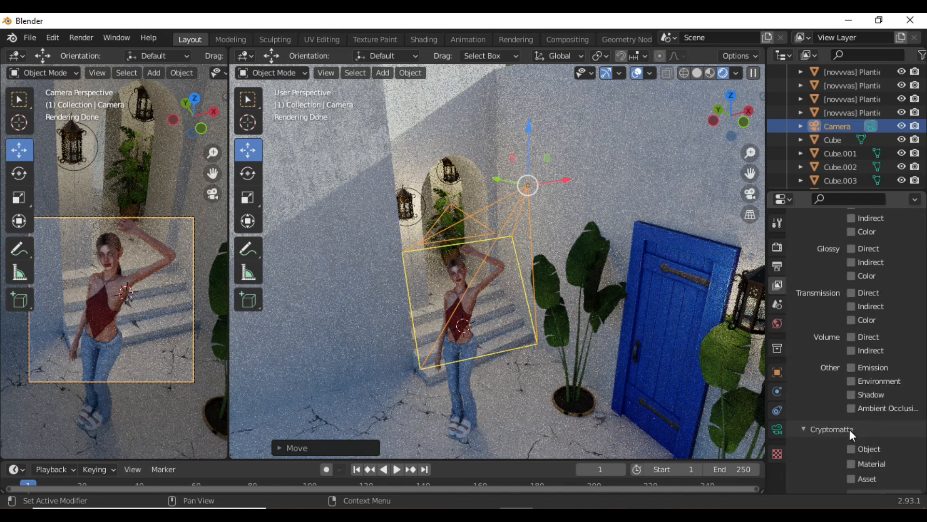
{"action": "scroll", "coordinate": [850, 430], "scroll_direction": "up", "scroll_amount": 2}
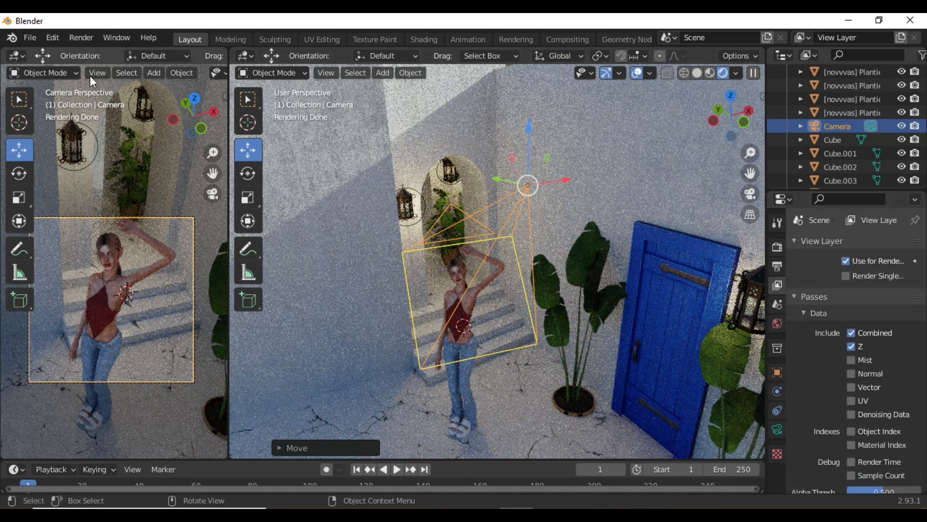
{"action": "left_click", "coordinate": [82, 38]}
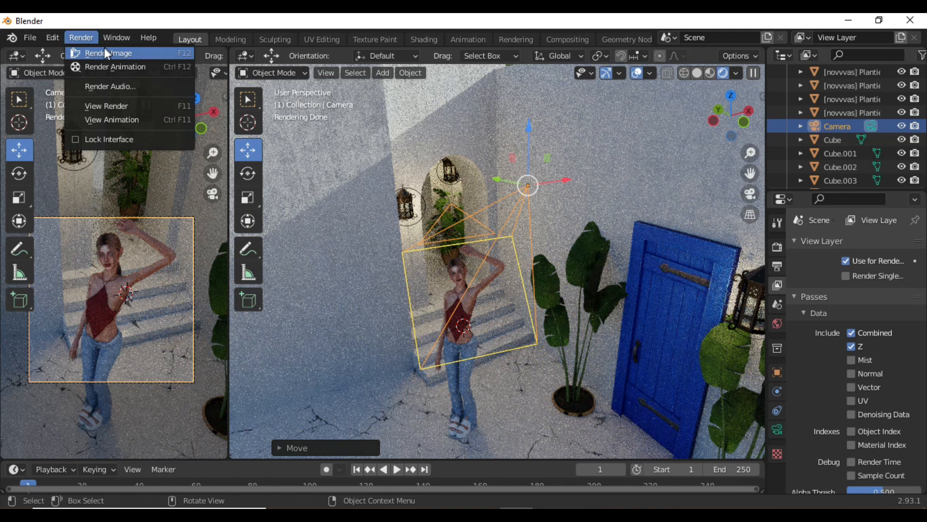
{"action": "left_click", "coordinate": [147, 57]}
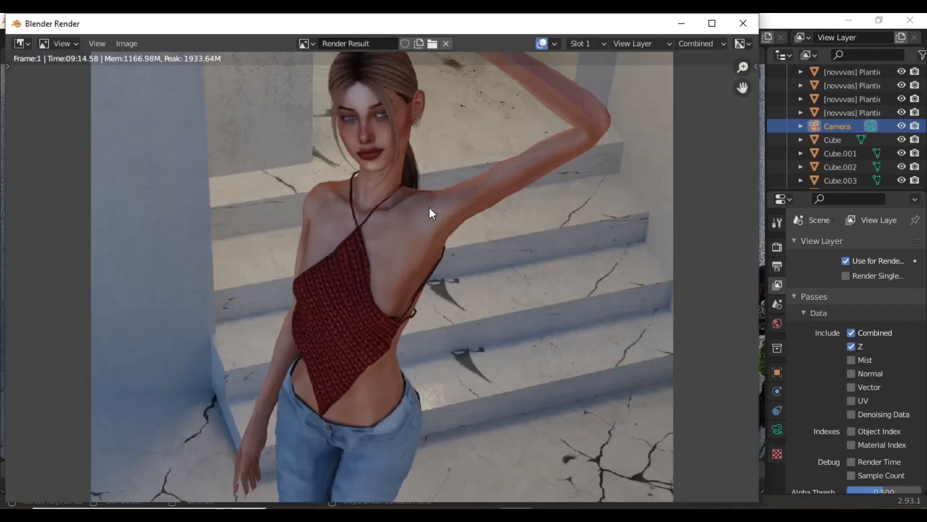
{"action": "scroll", "coordinate": [430, 207], "scroll_direction": "down", "scroll_amount": 3}
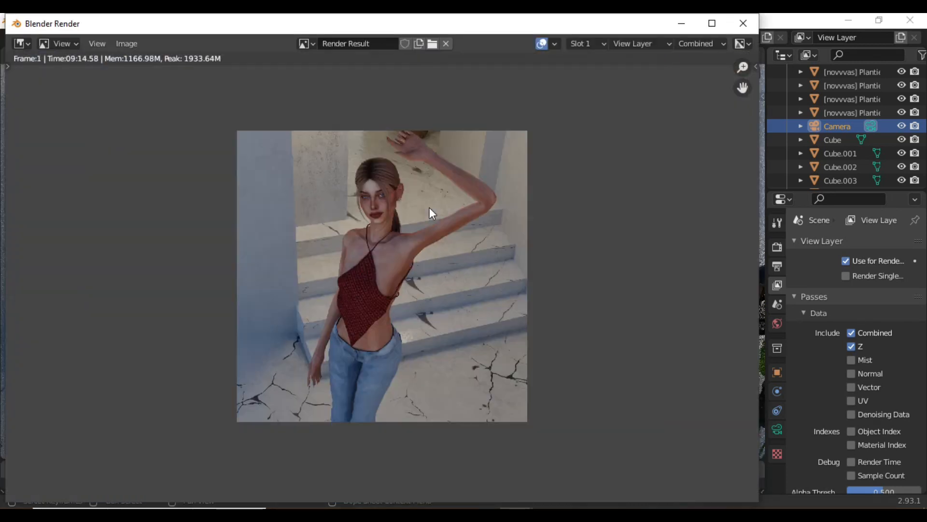
{"action": "scroll", "coordinate": [599, 349], "scroll_direction": "up", "scroll_amount": 1}
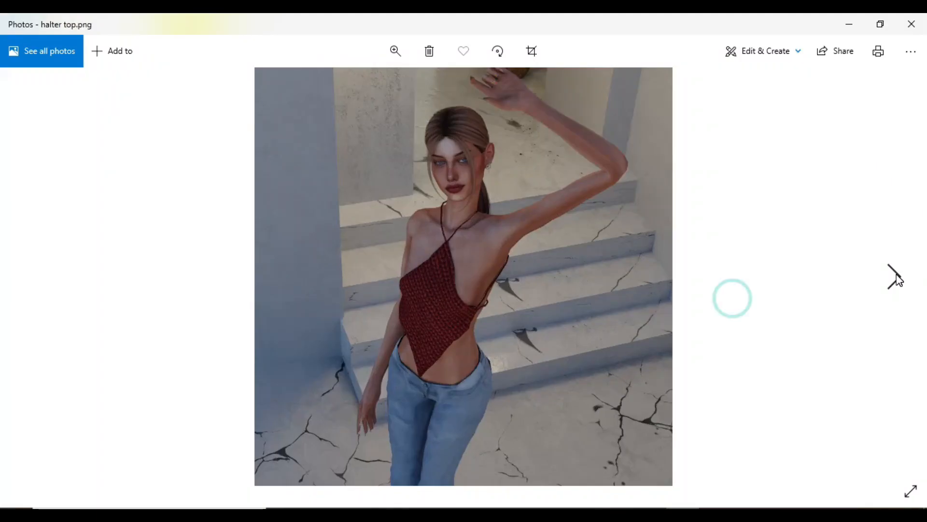
Switch to Photos and compare the halter top render with the selfie and villa living renders.
{"action": "left_click", "coordinate": [896, 277]}
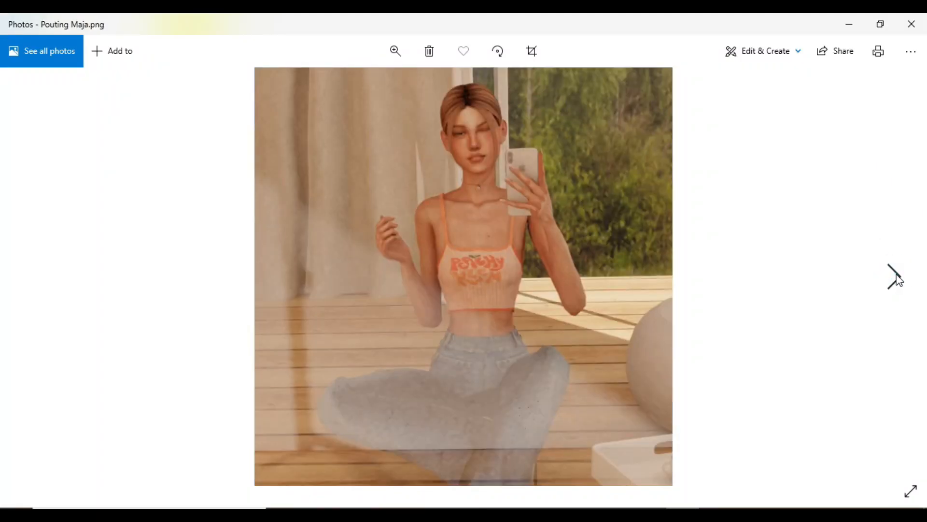
{"action": "left_click", "coordinate": [897, 277]}
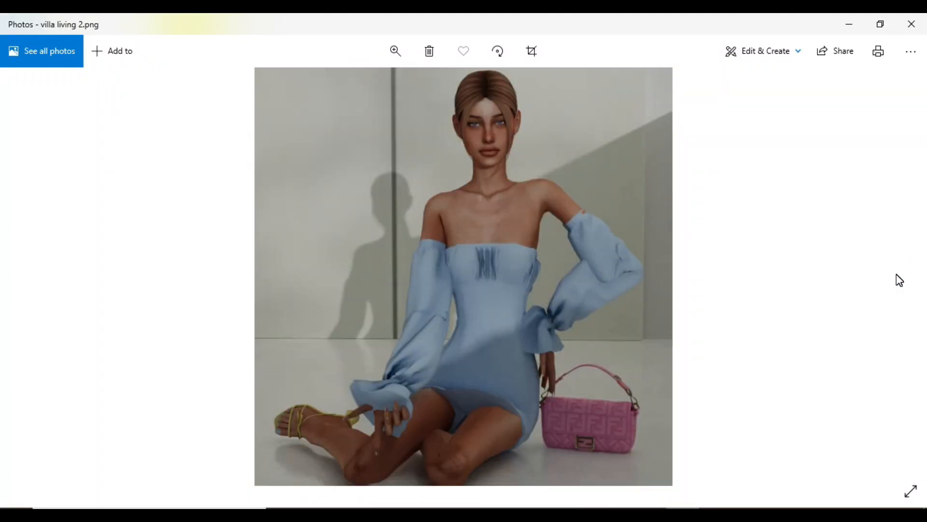
{"action": "left_click", "coordinate": [31, 277]}
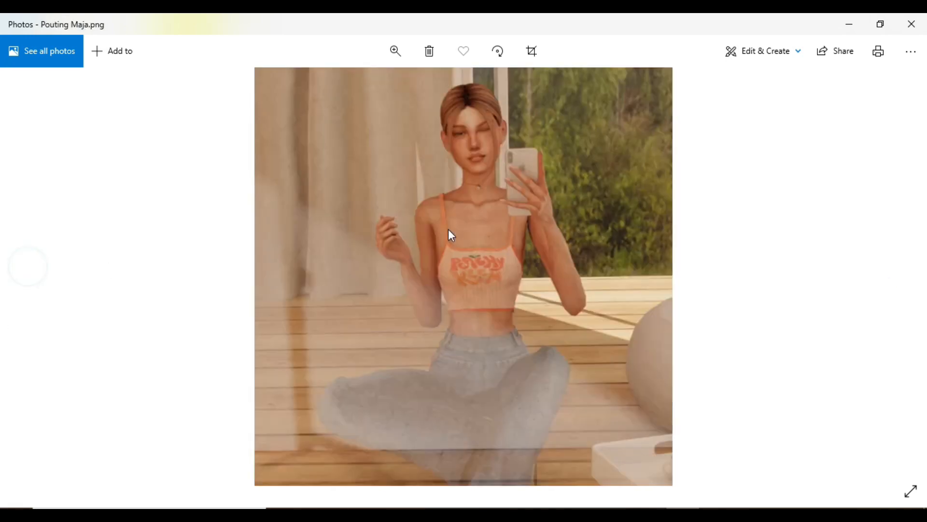
{"action": "scroll", "coordinate": [448, 236], "scroll_direction": "up", "scroll_amount": 1}
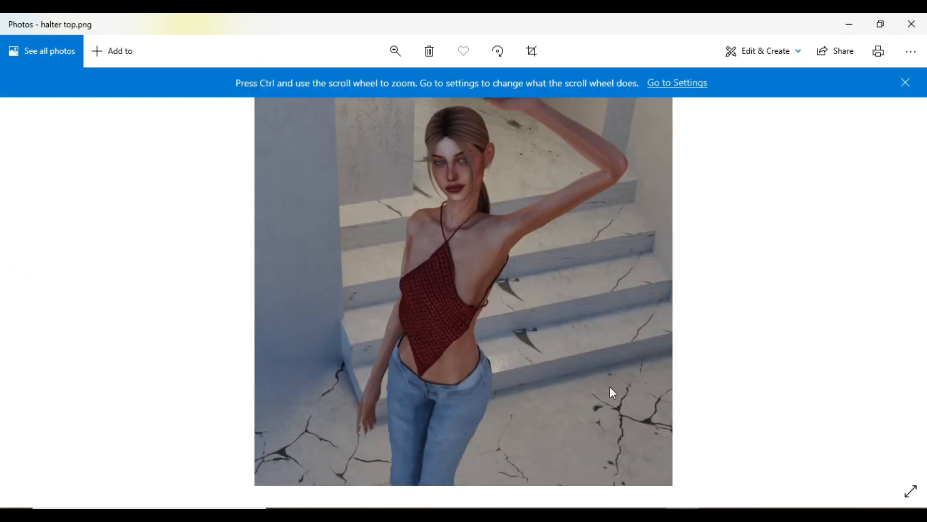